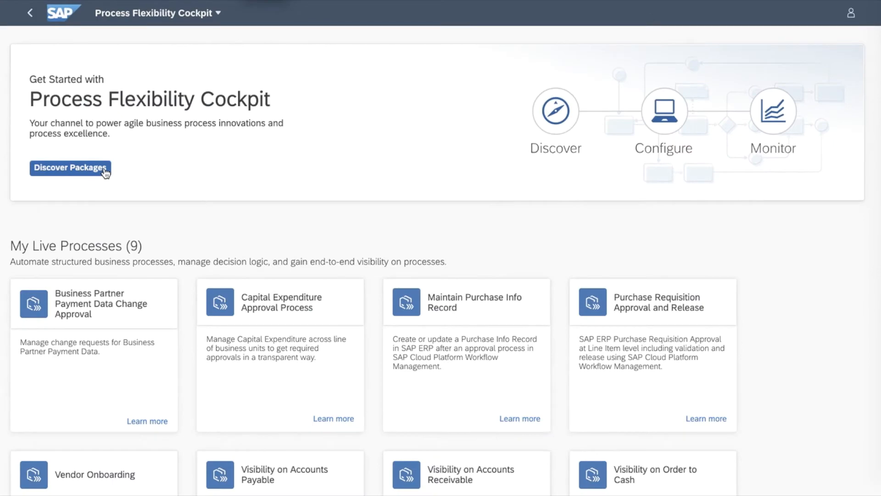
# Search the live process packages for "vendor" and open the Vendor Onboarding package for configuration.
pyautogui.click(104, 168)
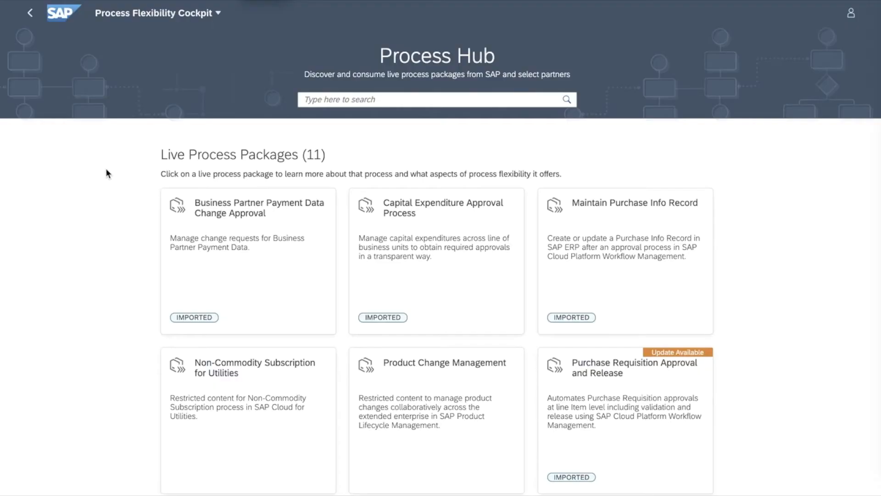
pyautogui.click(347, 98)
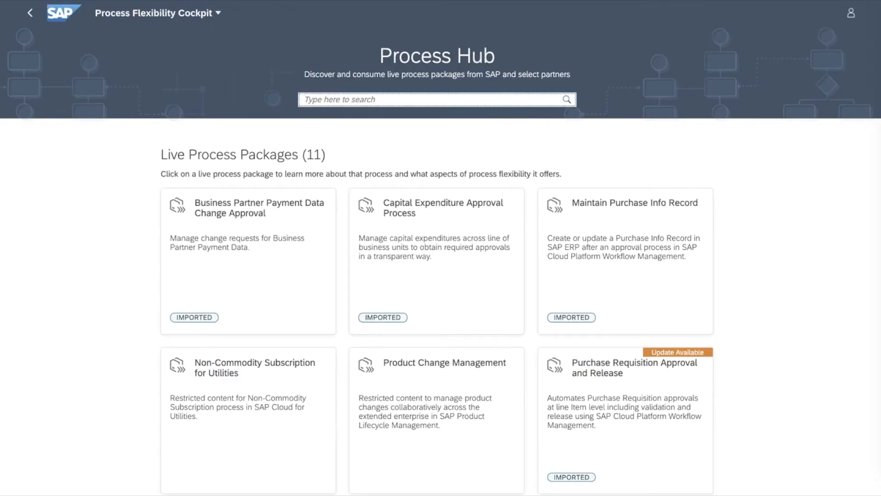
pyautogui.write('vendor')
pyautogui.press('Return')
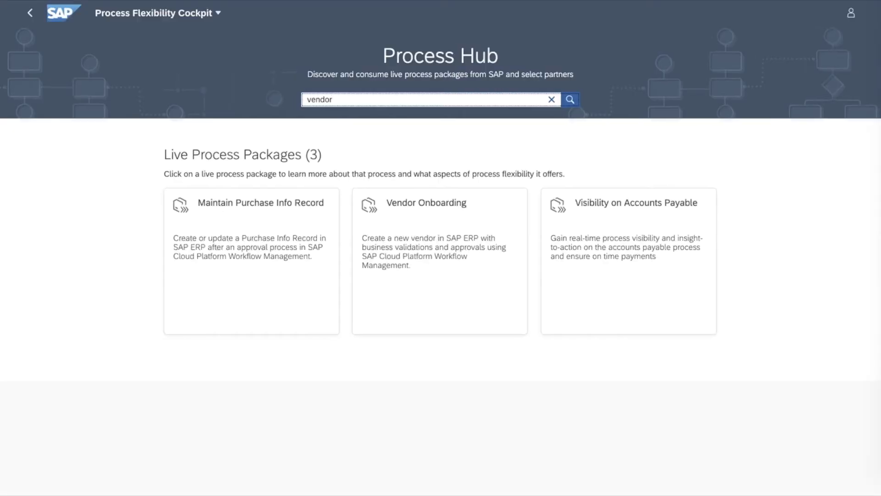
pyautogui.click(421, 241)
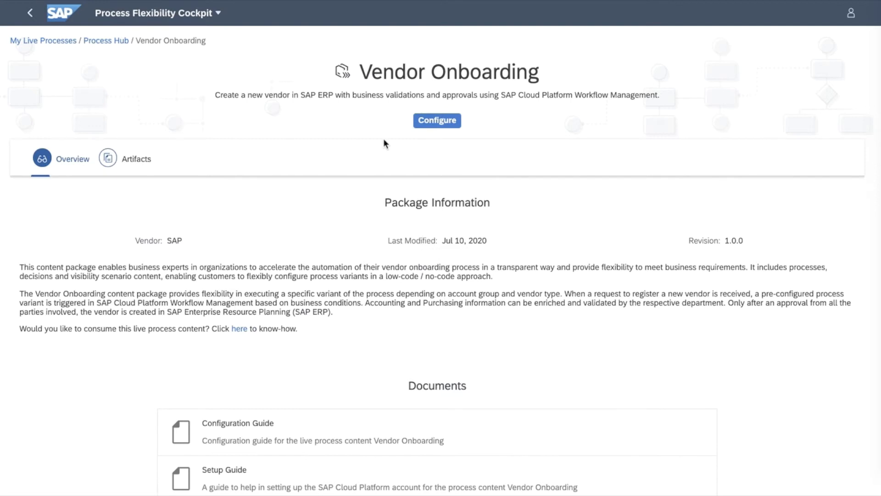
pyautogui.click(427, 126)
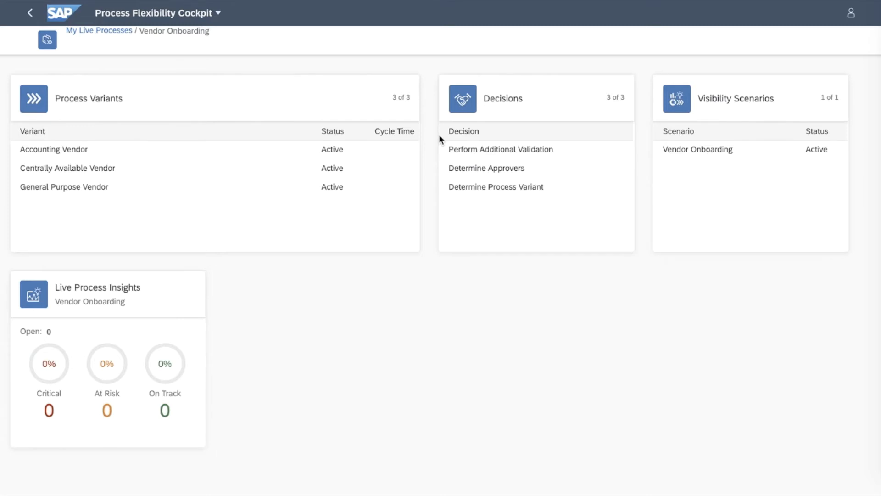
# Create a process variant named "Purchasing Vendor" for the Vendor Onboarding process.
pyautogui.click(305, 116)
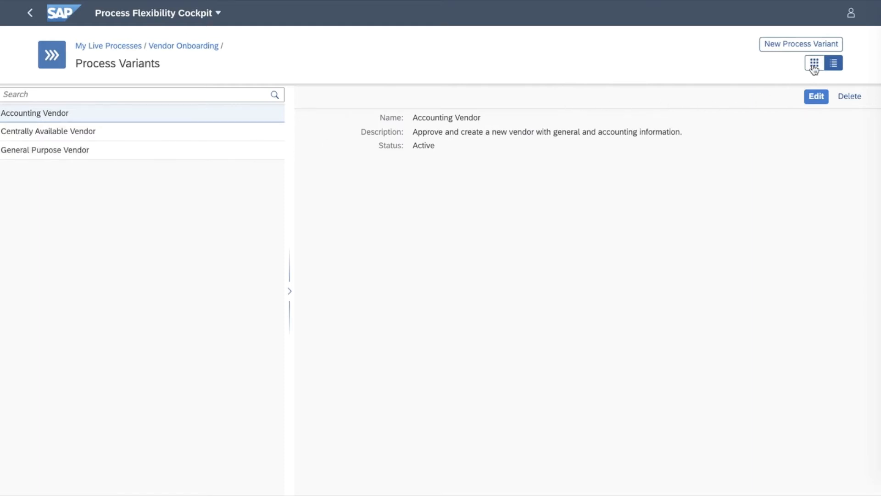
pyautogui.click(808, 46)
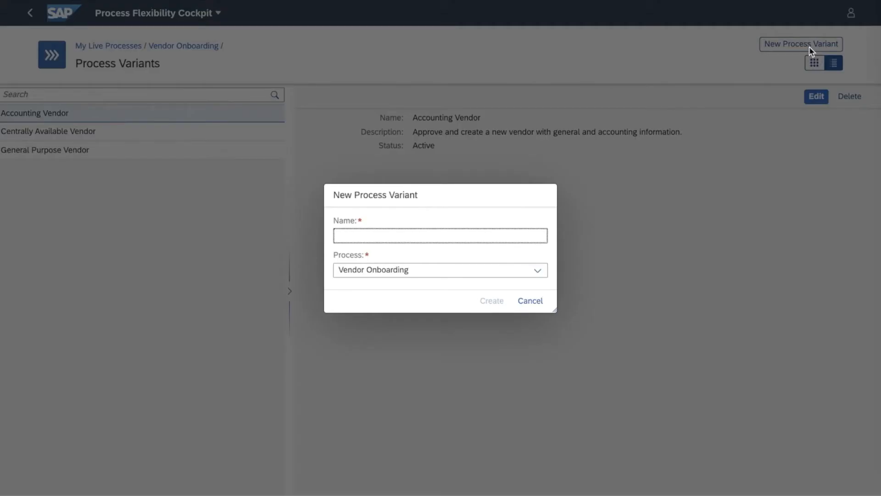
pyautogui.write('Purchasing Vendor')
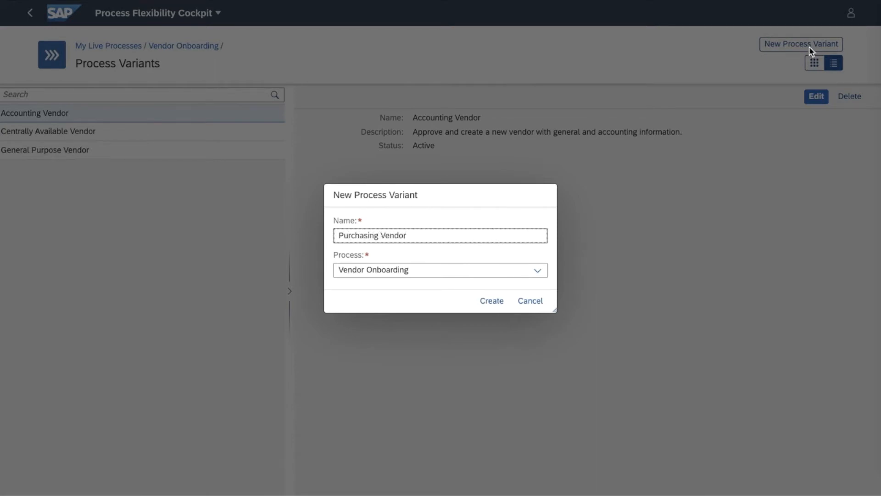
pyautogui.click(495, 302)
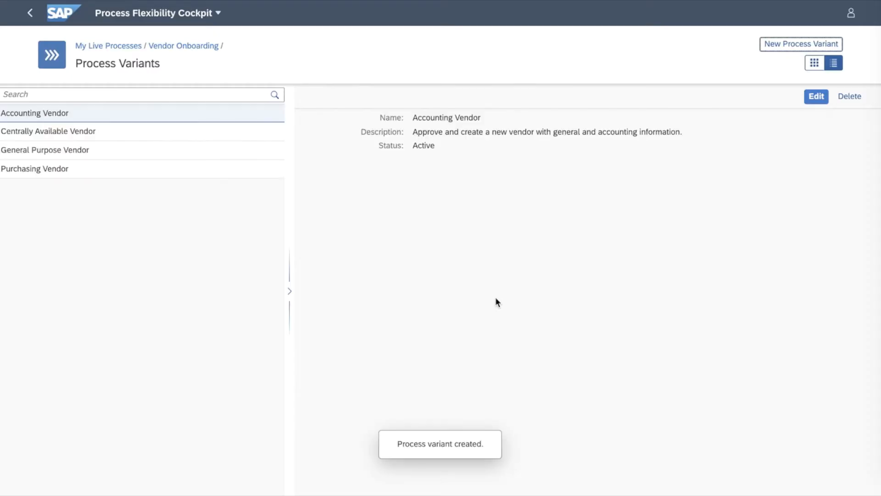
# Open the Purchasing Vendor variant for editing and insert an Enrich Vendor Details step between Register New Vendor and Post To ERP.
pyautogui.click(61, 169)
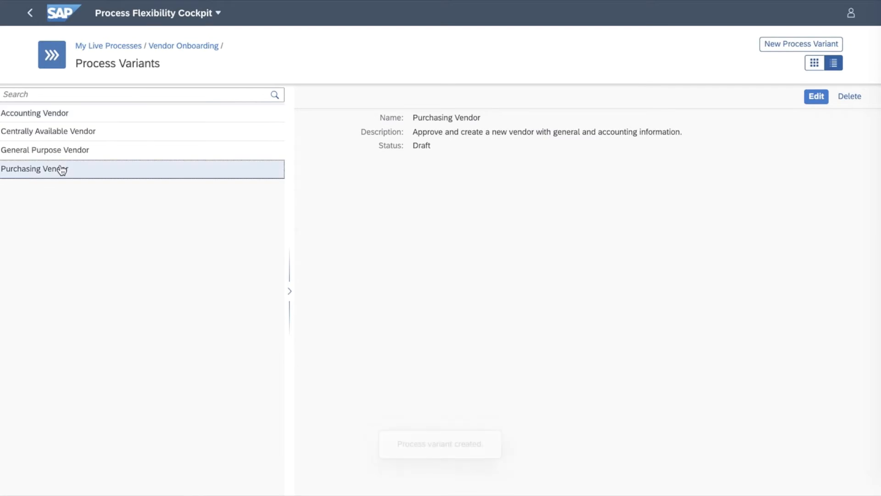
pyautogui.click(819, 98)
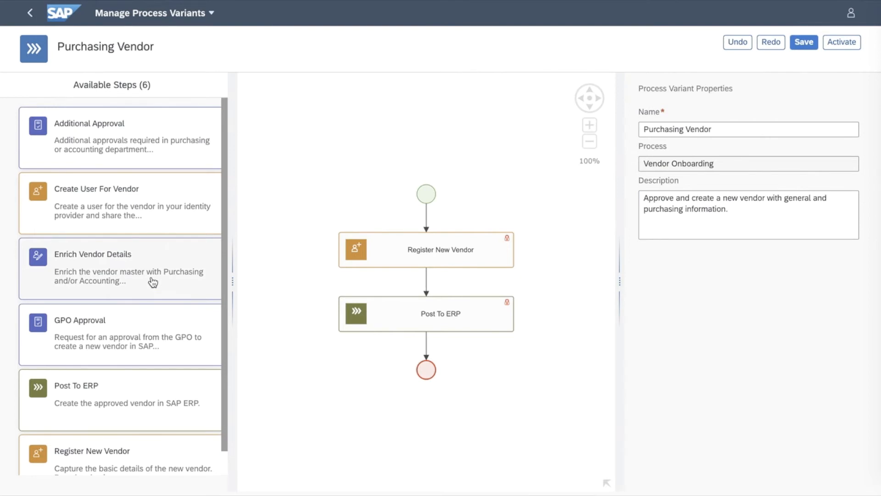
pyautogui.moveTo(153, 282); pyautogui.dragTo(409, 277)
# Rename the inserted Enrich Vendor Details step to "Enrich Purchasing Data of Vendor".
pyautogui.click(452, 282)
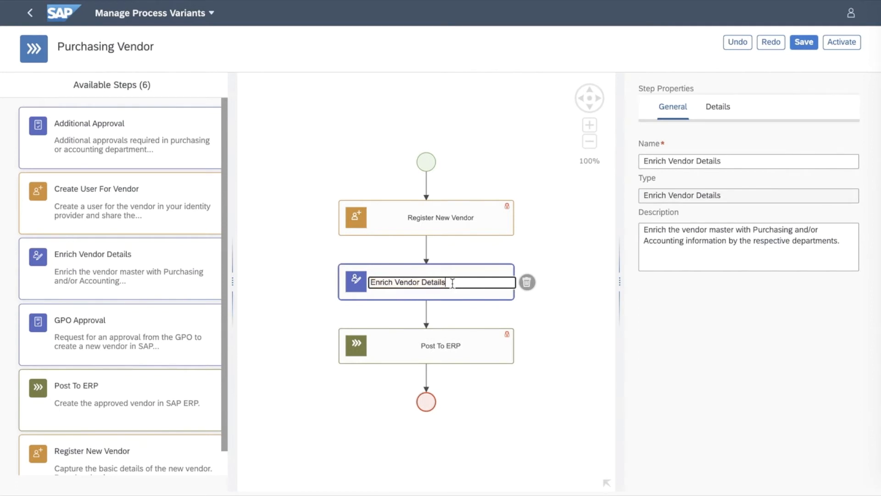
pyautogui.hotkey('shift', 'Left')
pyautogui.hotkey('shift', 'Left')
pyautogui.hotkey('shift', 'Left')
pyautogui.hotkey('shift', 'Left')
pyautogui.hotkey('shift', 'Left')
pyautogui.hotkey('shift', 'Left')
pyautogui.hotkey('shift', 'Left')
pyautogui.hotkey('shift', 'Left')
pyautogui.hotkey('shift', 'Left')
pyautogui.hotkey('shift', 'Left')
pyautogui.hotkey('shift', 'Left')
pyautogui.hotkey('shift', 'Left')
pyautogui.hotkey('shift', 'Left')
pyautogui.hotkey('shift', 'Left')
pyautogui.write('Purchasing Data of Vendor')
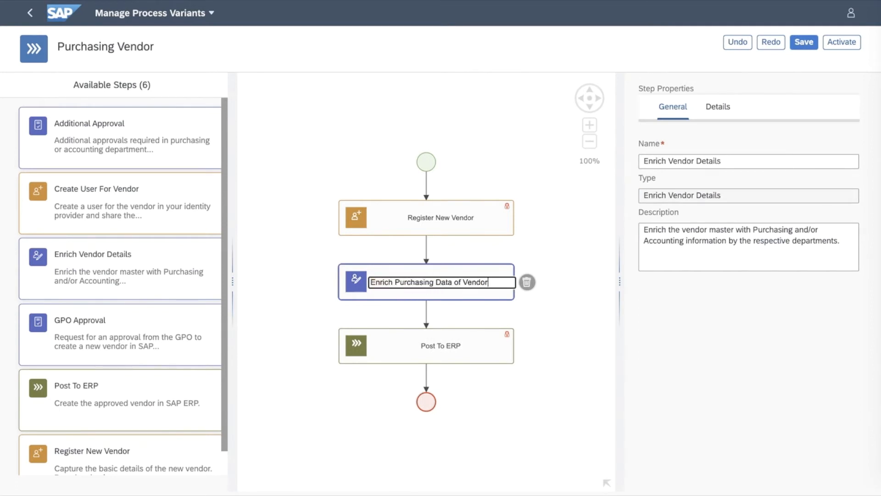
pyautogui.press('Return')
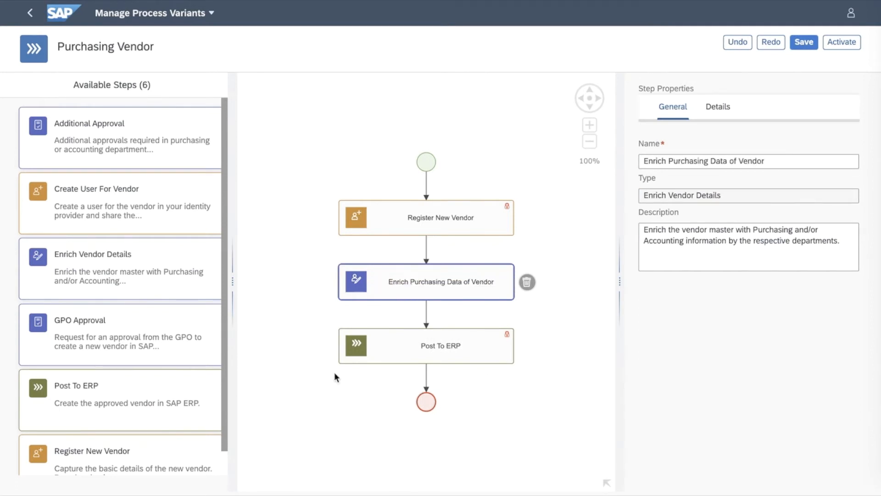
# Insert an Additional Approval step after Enrich Purchasing Data of Vendor and name it "Additional Approval from Purchasing".
pyautogui.moveTo(164, 149); pyautogui.dragTo(428, 307)
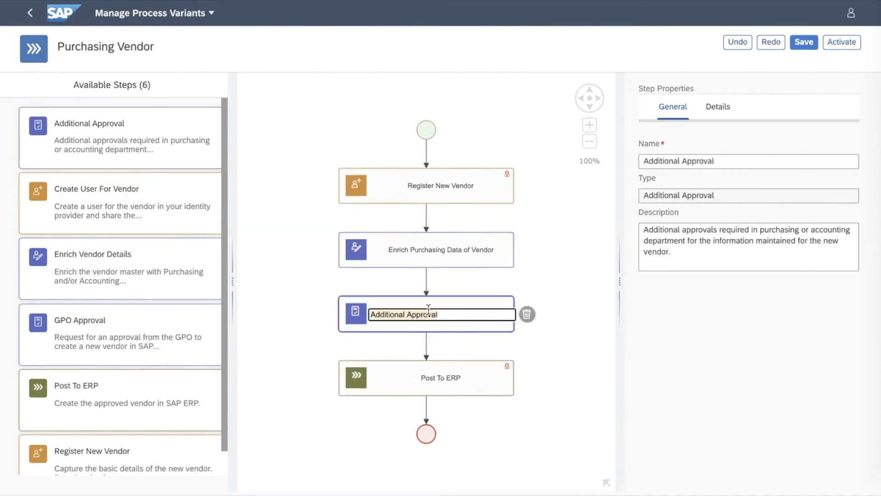
pyautogui.click(454, 315)
pyautogui.write('from Purchasing')
pyautogui.click(352, 280)
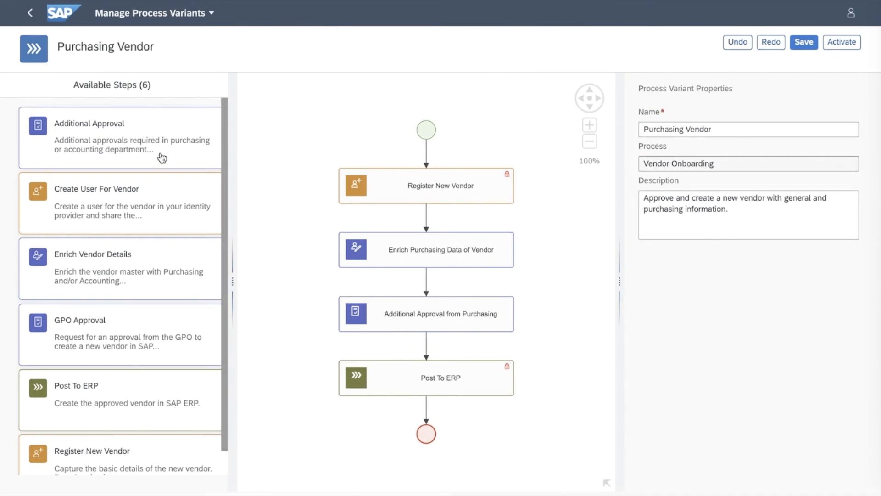
# Insert a second Additional Approval step before Post To ERP and name it "Additional Approval from Purchasing Manager".
pyautogui.moveTo(147, 146); pyautogui.dragTo(425, 348)
pyautogui.click(466, 346)
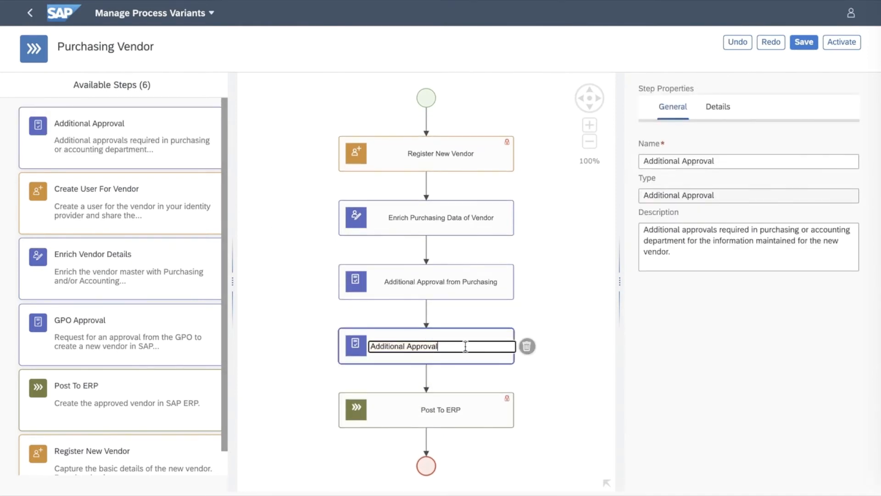
pyautogui.write('from Purchasing Manager')
pyautogui.press('Return')
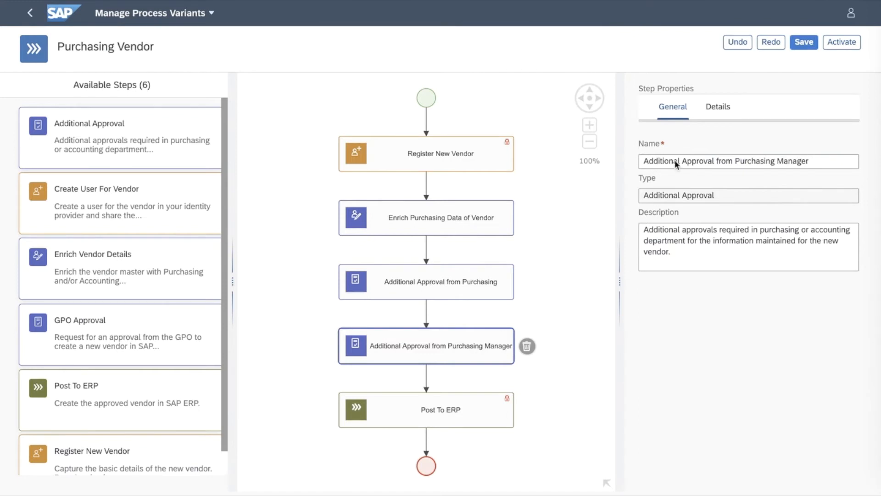
# Set the role name of the Additional Approval from Purchasing Manager step to "Manager".
pyautogui.click(709, 109)
pyautogui.doubleClick(653, 195)
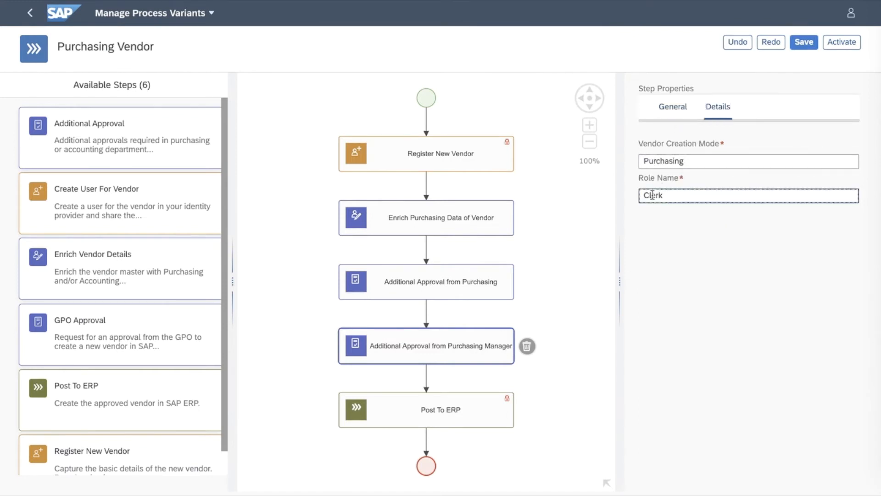
pyautogui.write('Manager')
pyautogui.click(656, 243)
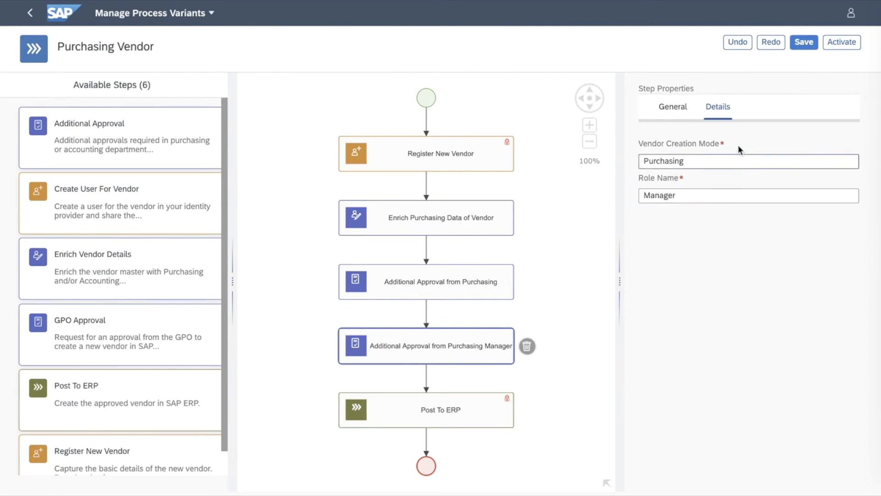
# Save and activate the Purchasing Vendor process variant.
pyautogui.click(806, 46)
pyautogui.click(843, 43)
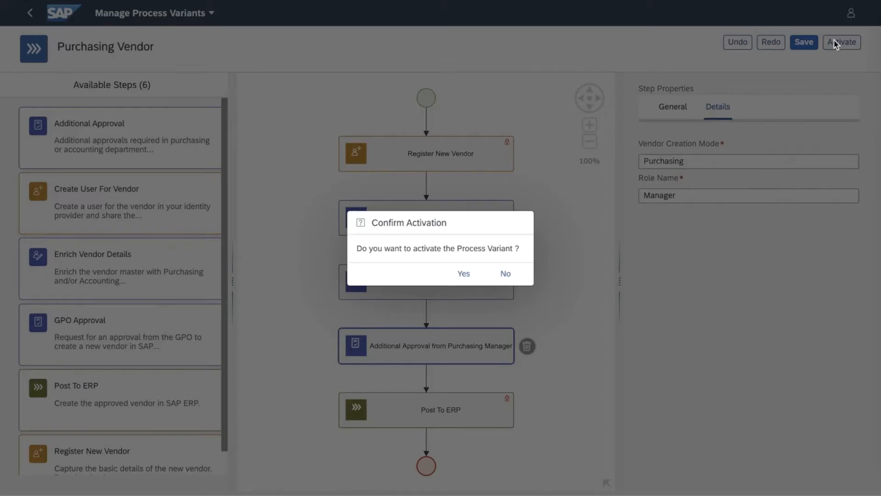
pyautogui.click(454, 279)
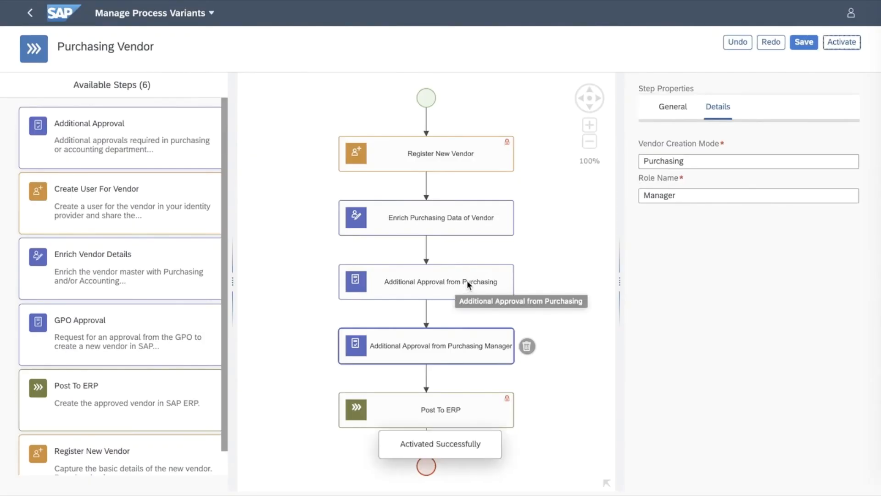
pyautogui.click(530, 274)
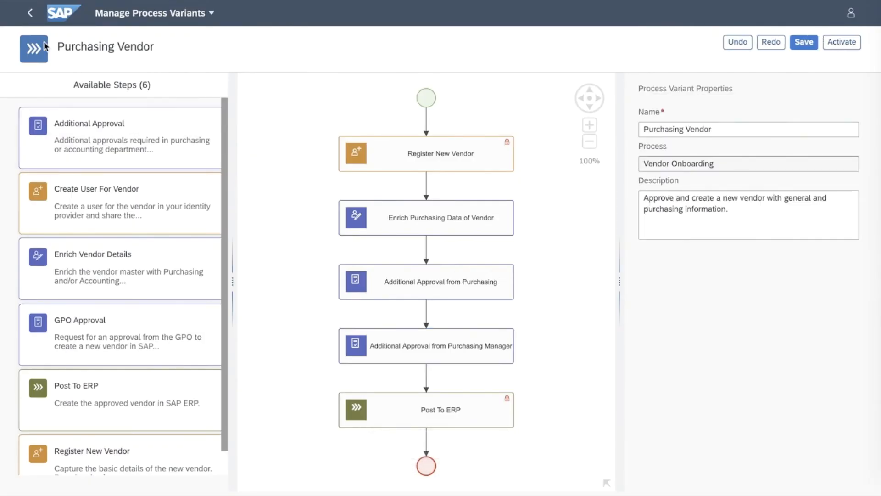
# Return to the Vendor Onboarding overview and examine the decision table of the Determine Process Variant decision's policy rule.
pyautogui.click(35, 21)
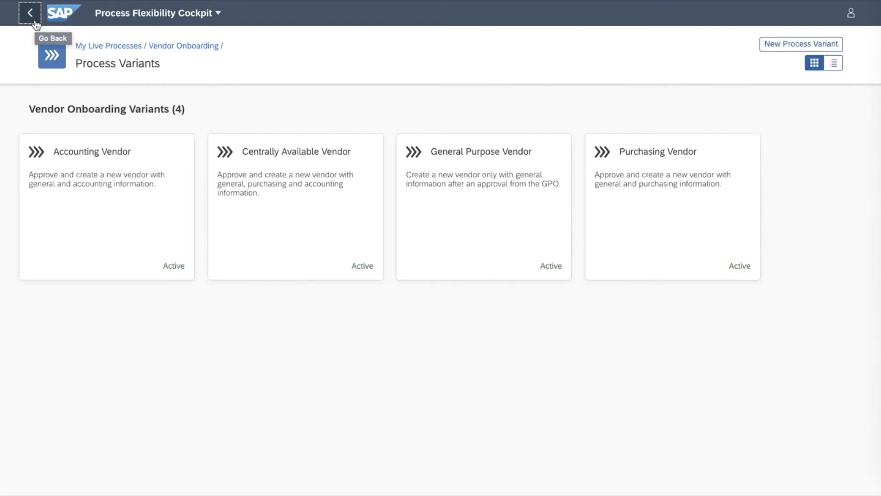
pyautogui.click(36, 21)
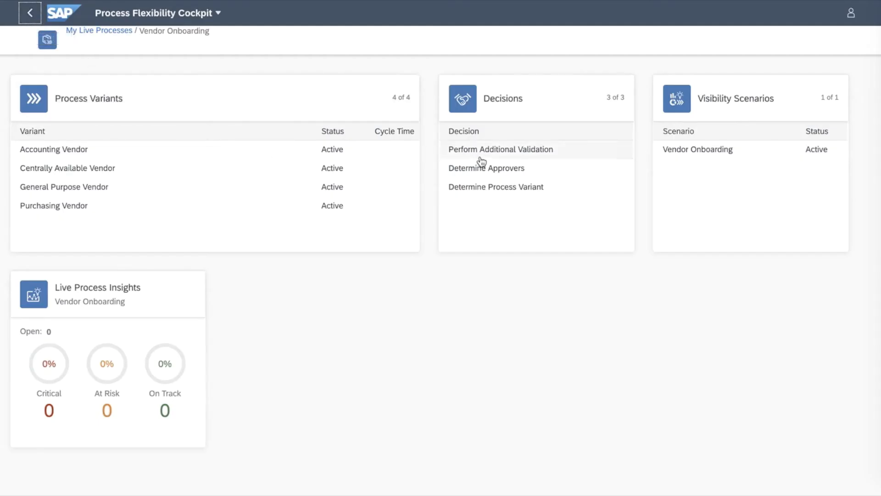
pyautogui.click(503, 187)
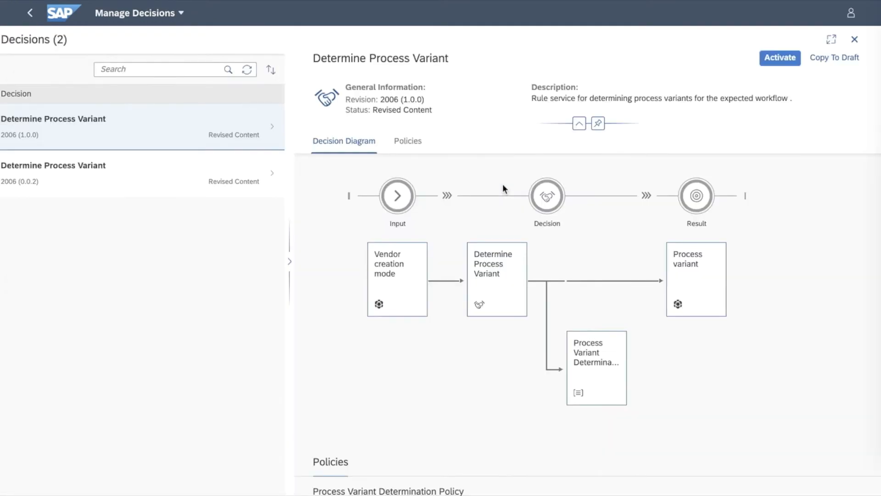
pyautogui.click(831, 39)
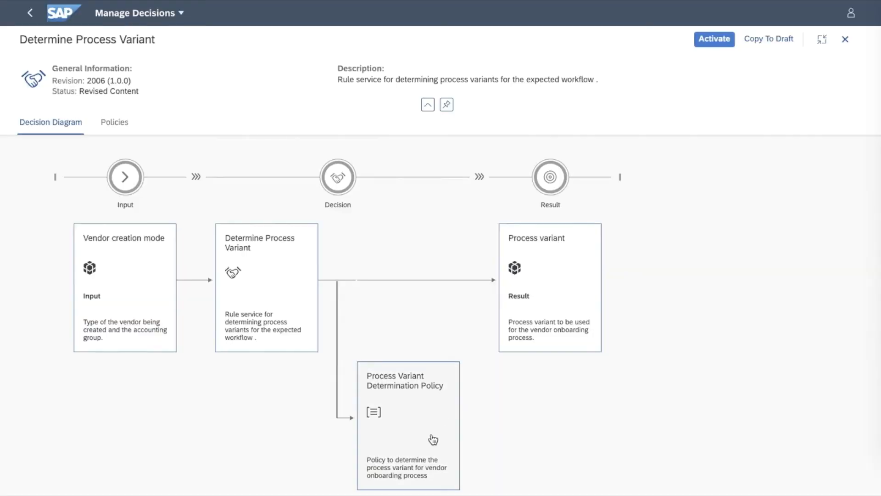
pyautogui.click(431, 439)
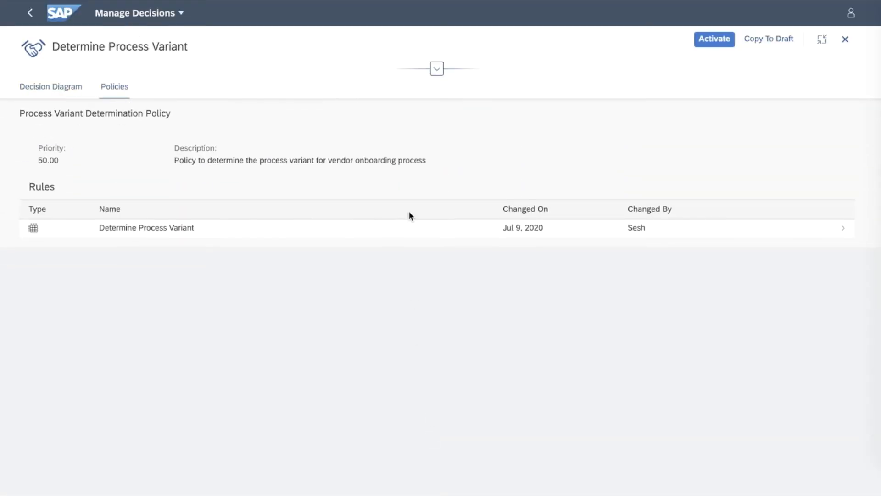
pyautogui.click(408, 231)
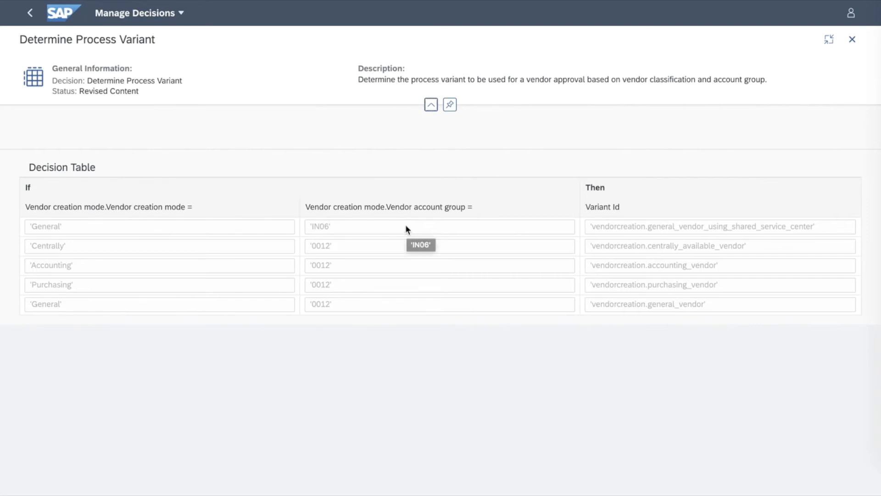
# Go back to the Vendor Onboarding overview and examine the decision table behind the Perform Additional Validation decision's policy.
pyautogui.click(31, 21)
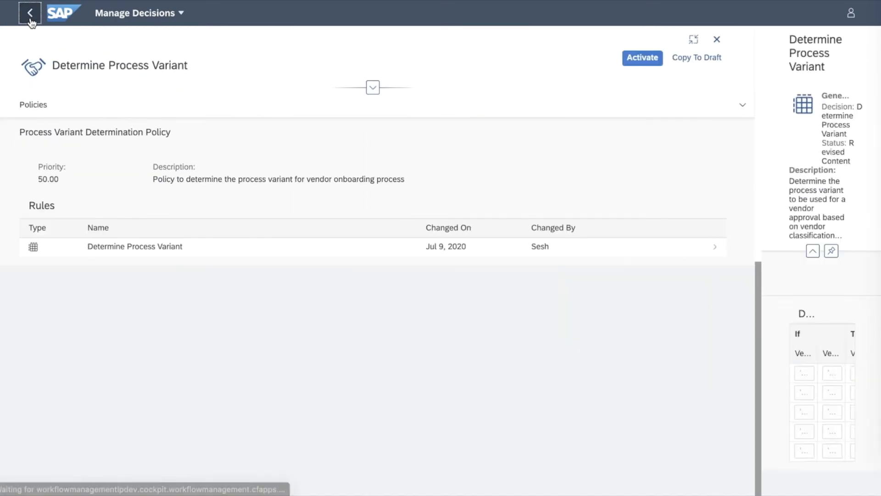
pyautogui.click(31, 20)
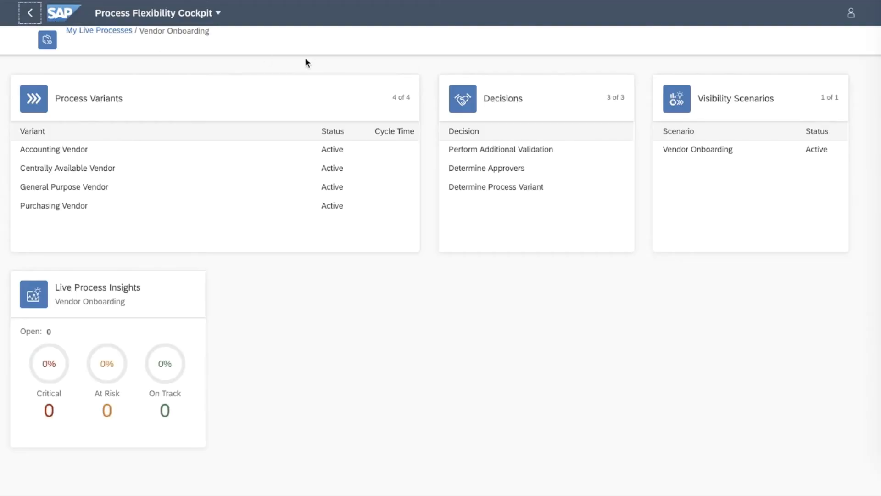
pyautogui.click(508, 151)
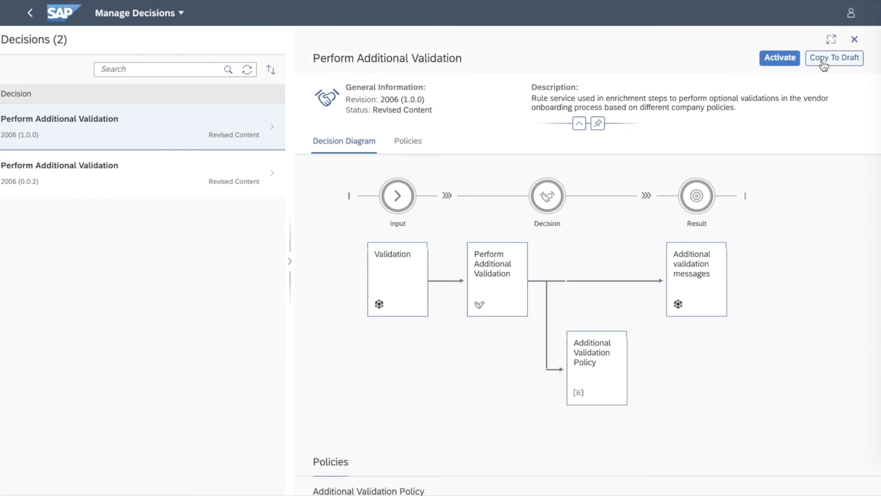
pyautogui.click(831, 39)
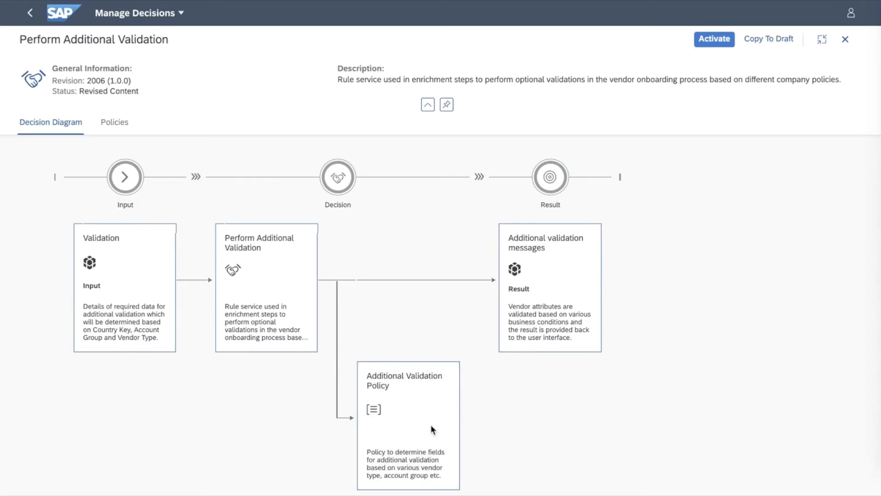
pyautogui.click(431, 424)
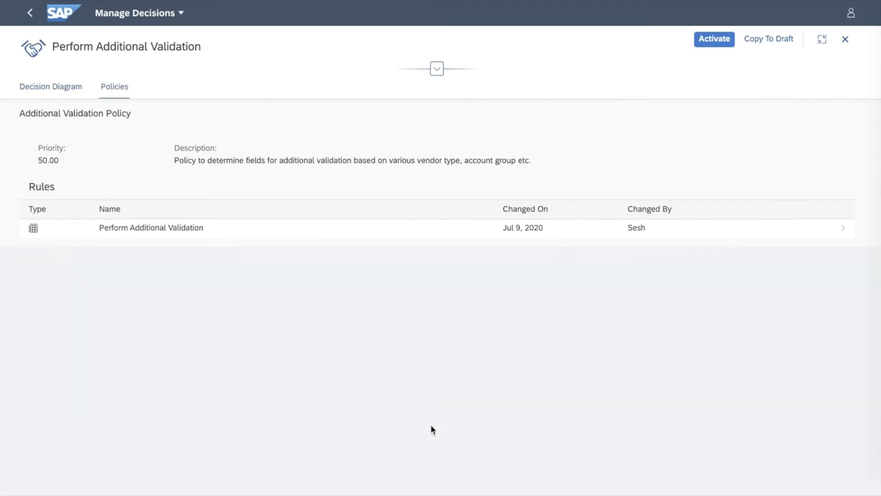
pyautogui.click(457, 231)
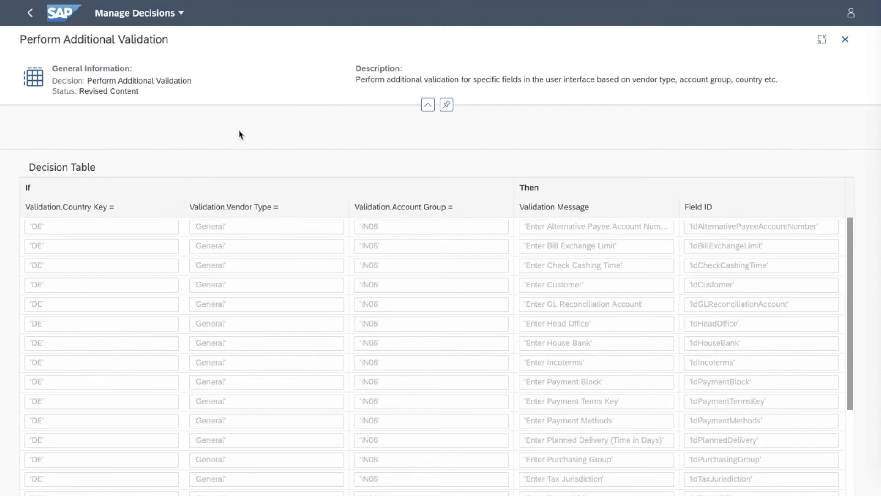
# Return to the Vendor Onboarding overview and examine the decision table behind the Determine Approvers decision's Approver Determination Policy.
pyautogui.click(31, 13)
pyautogui.click(31, 14)
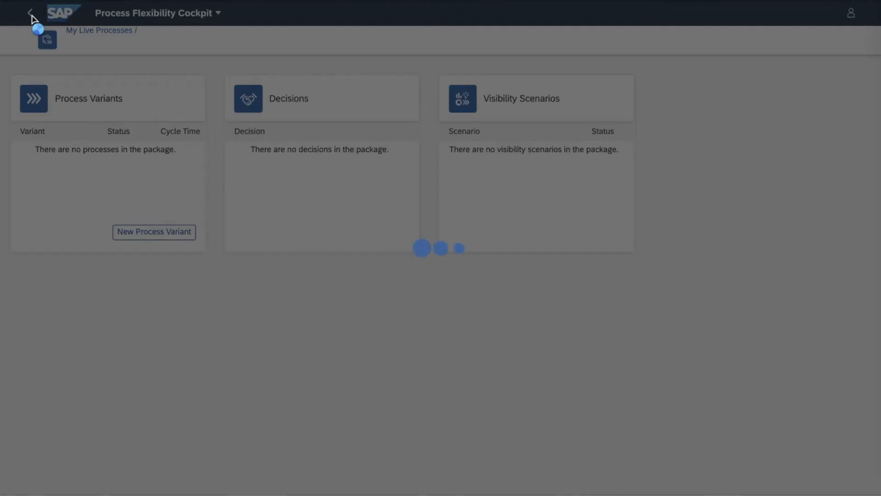
pyautogui.click(471, 168)
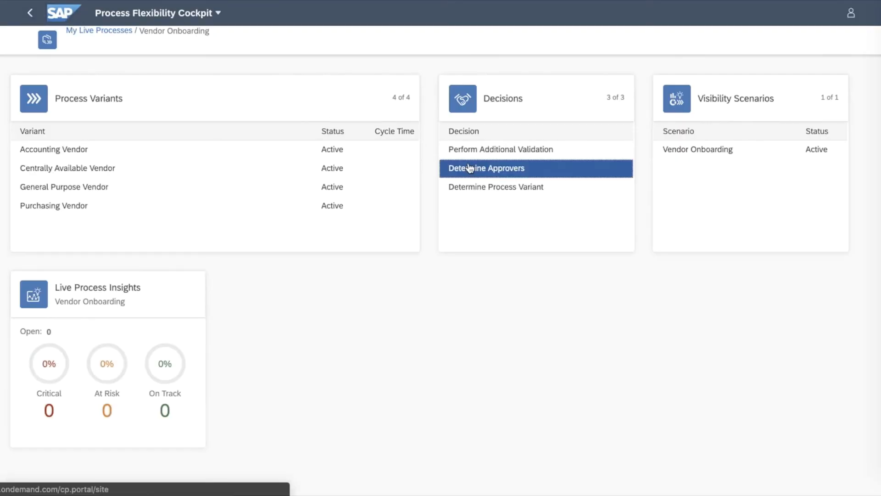
pyautogui.click(831, 39)
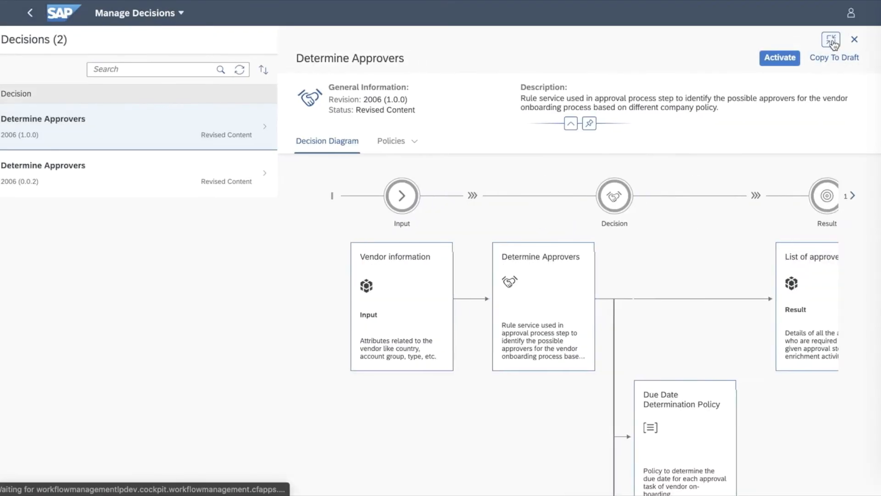
pyautogui.scroll(-5, 480, 376)
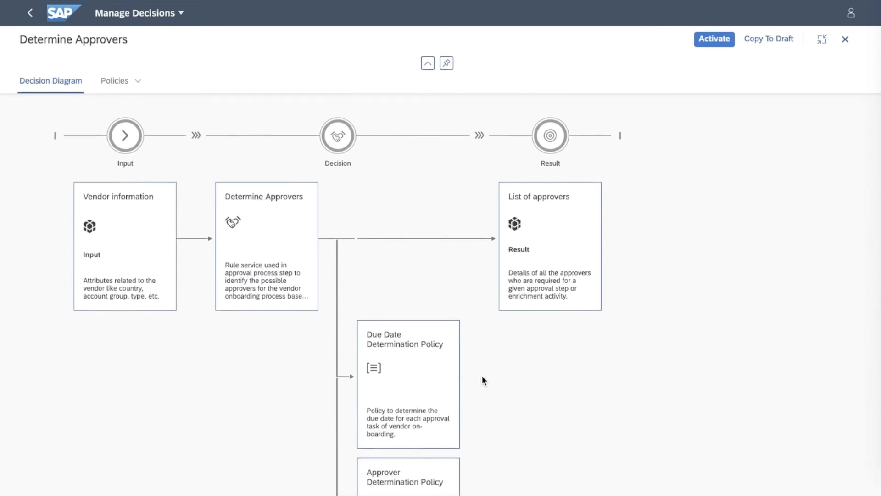
pyautogui.click(414, 336)
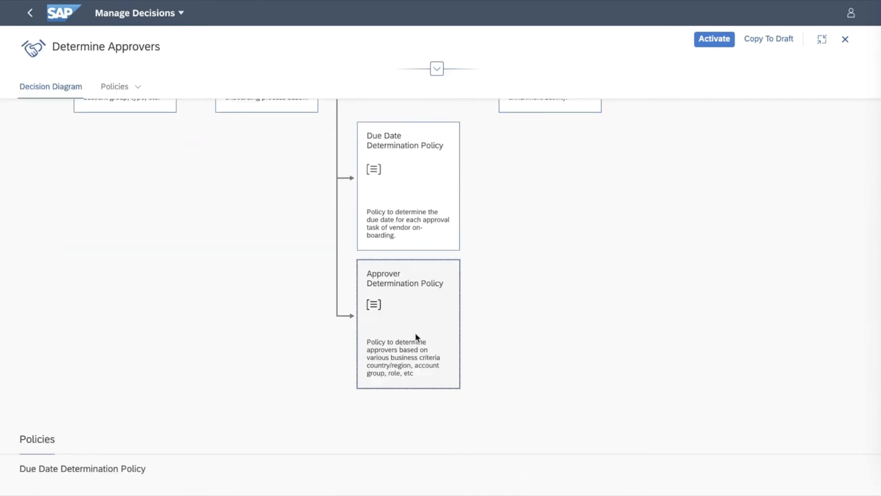
pyautogui.click(392, 233)
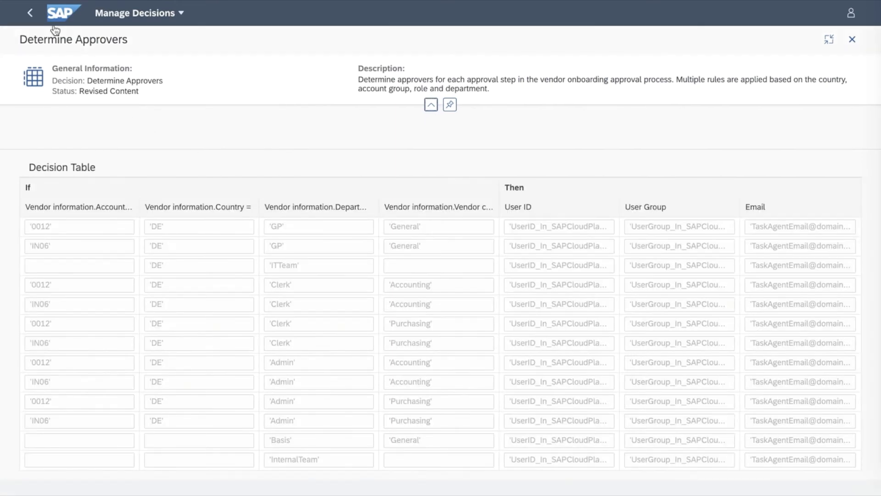
# Go back to the overview, open the Vendor Onboarding live process insights, and drill down into the accepted requests by approval status.
pyautogui.click(39, 16)
pyautogui.click(39, 15)
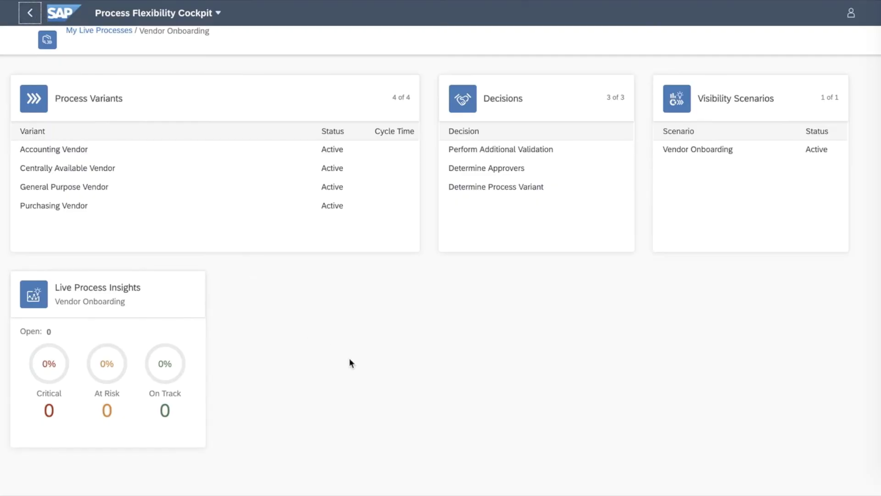
pyautogui.click(158, 297)
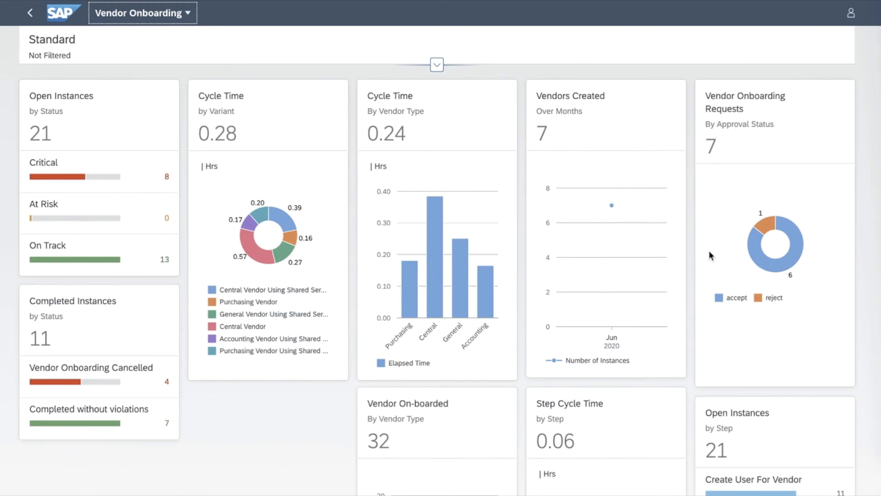
pyautogui.click(795, 232)
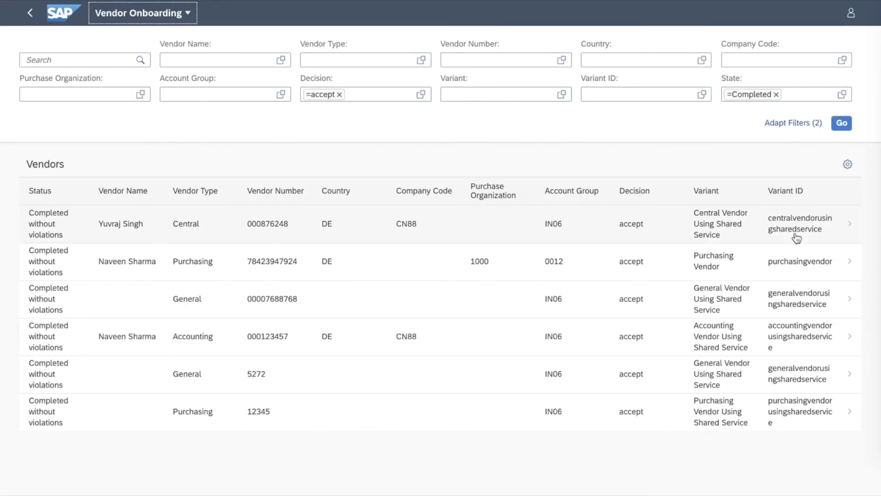
# Open the completed Central vendor instance and examine its process path from Register New Vendor through Post To ERP.
pyautogui.click(656, 237)
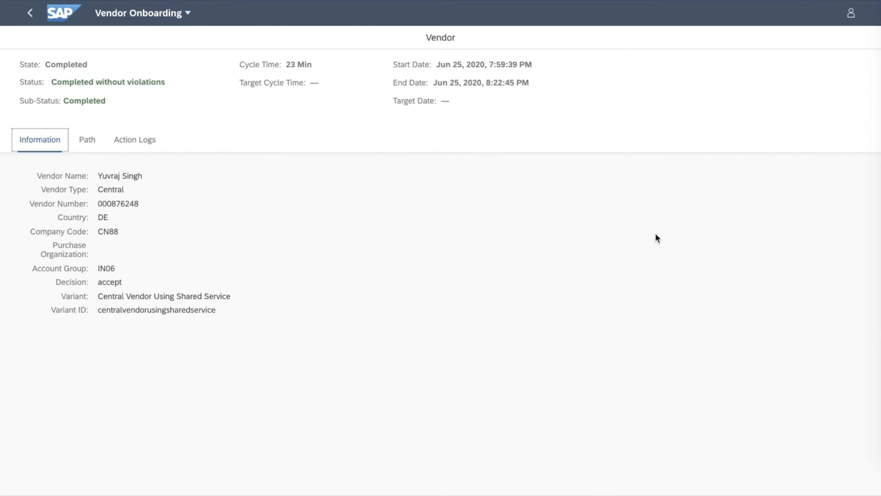
pyautogui.click(90, 145)
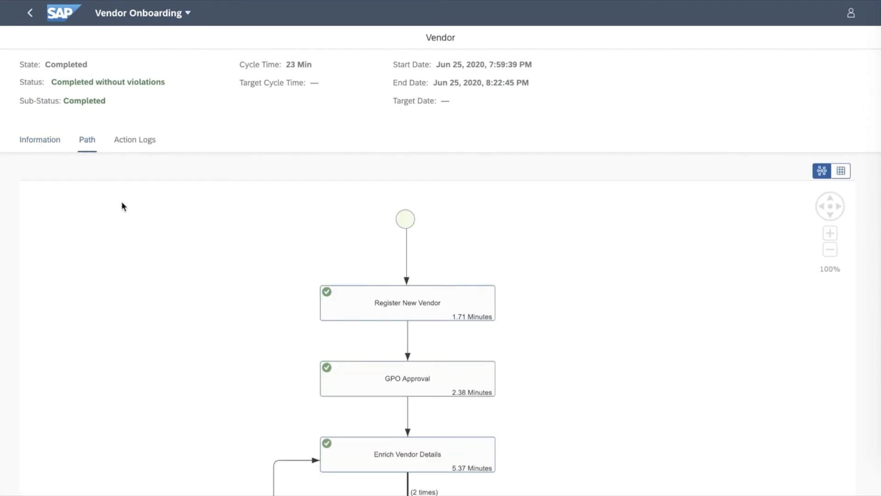
pyautogui.moveTo(236, 422); pyautogui.dragTo(232, 360)
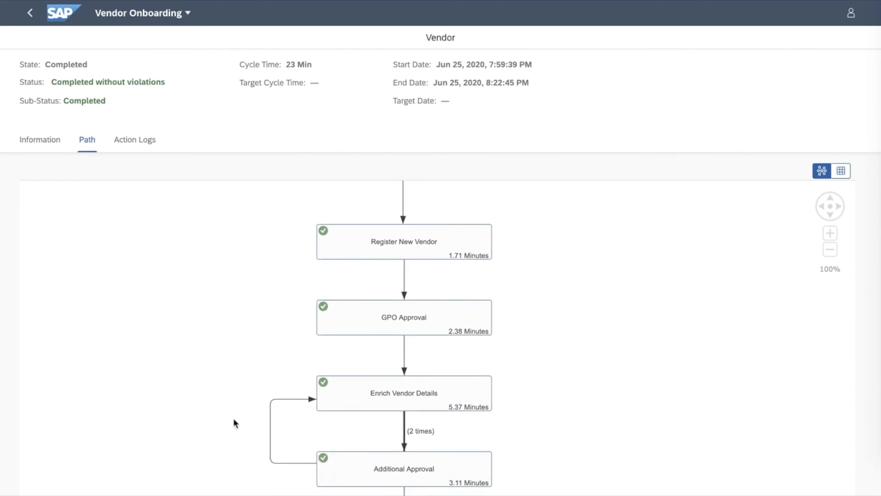
pyautogui.moveTo(233, 419); pyautogui.dragTo(226, 320)
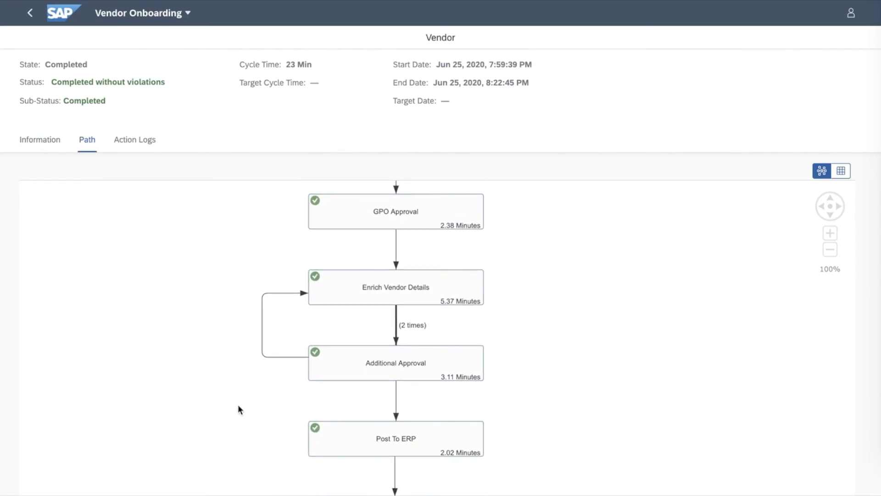
pyautogui.moveTo(238, 404); pyautogui.dragTo(238, 384)
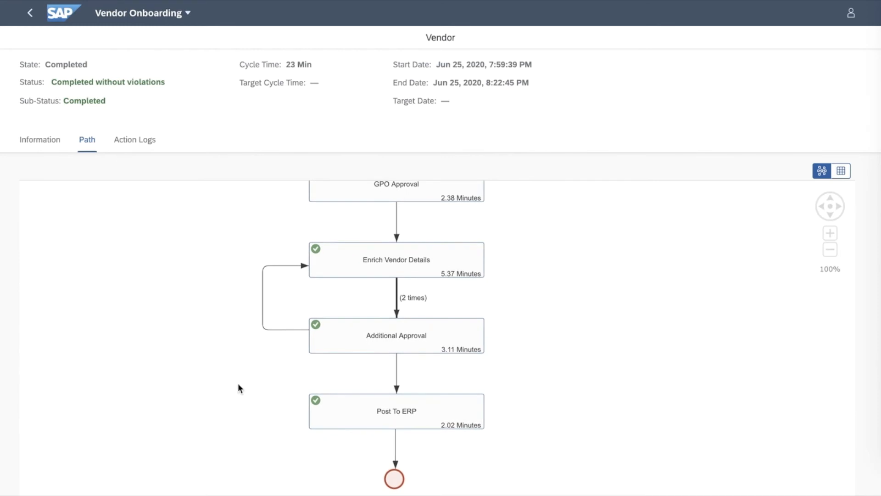
# Return to the Vendor Onboarding overview and open the performance indicators of the Vendor Onboarding visibility scenario.
pyautogui.click(30, 15)
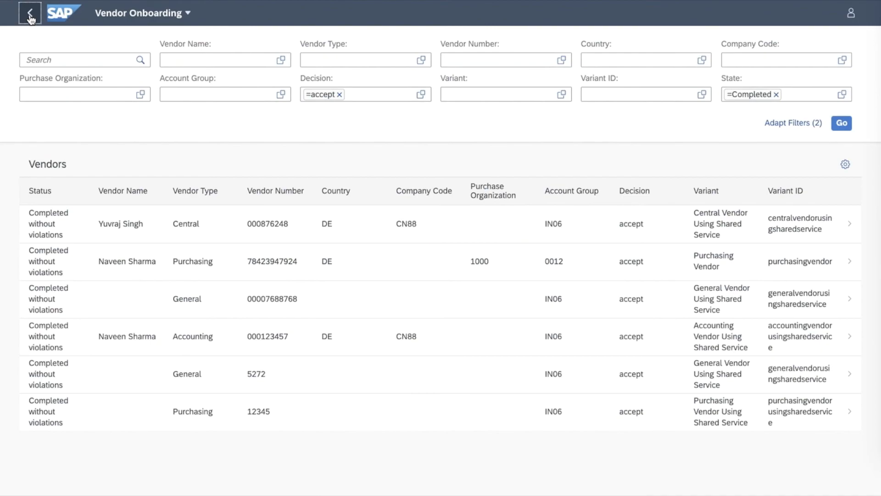
pyautogui.click(30, 15)
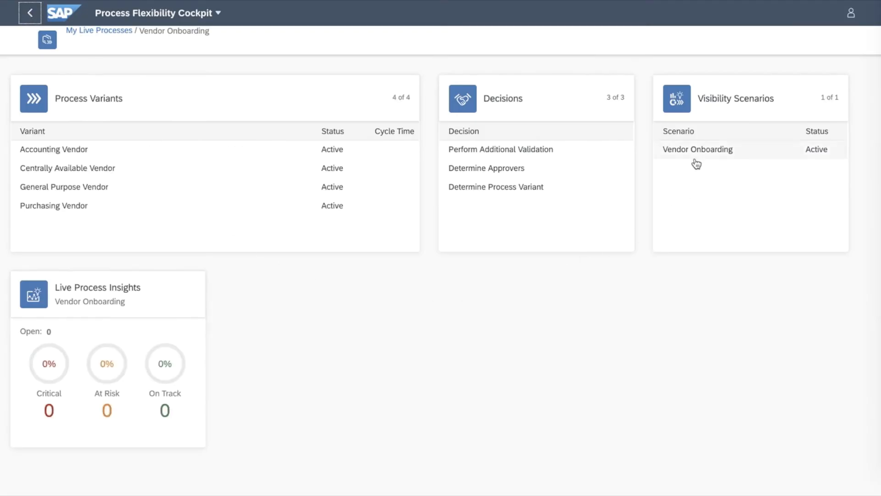
pyautogui.click(695, 162)
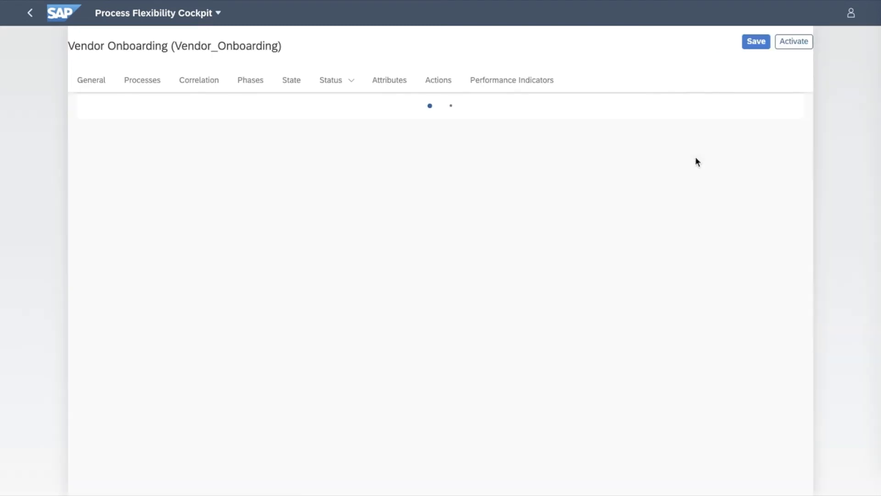
pyautogui.click(451, 84)
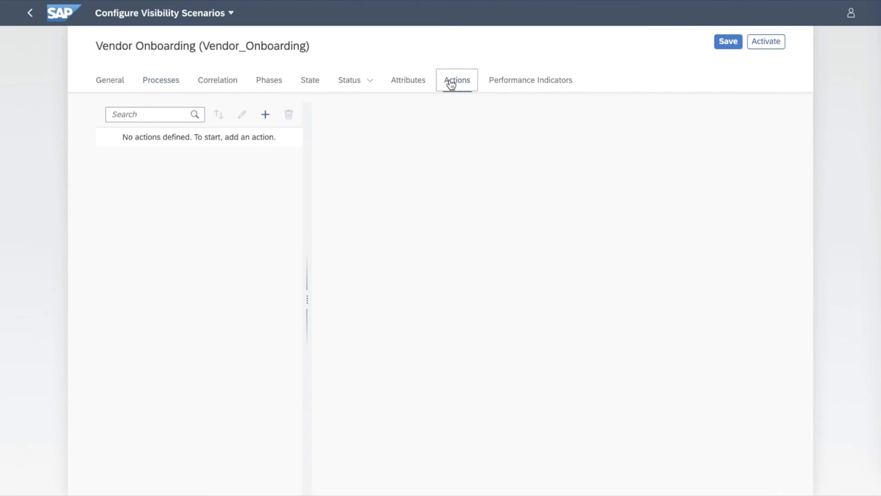
pyautogui.click(505, 85)
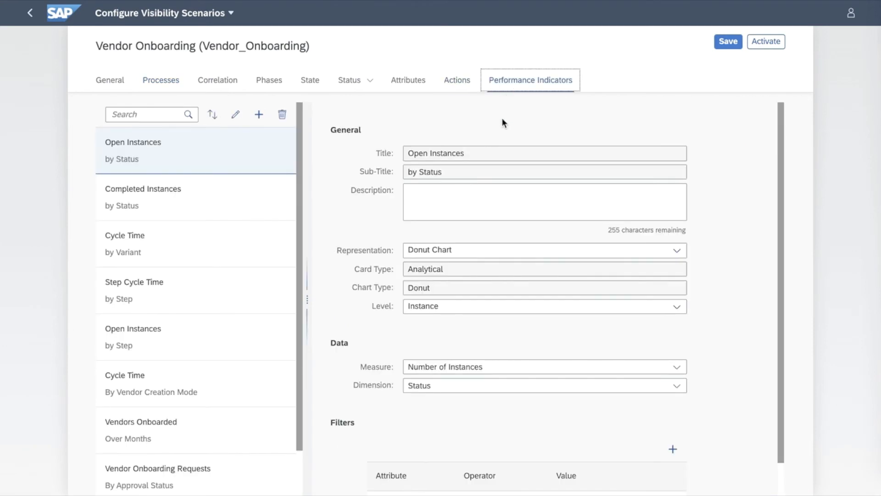
# Set the representation of the Open Instances by Status indicator to Column Chart and activate the scenario.
pyautogui.click(550, 252)
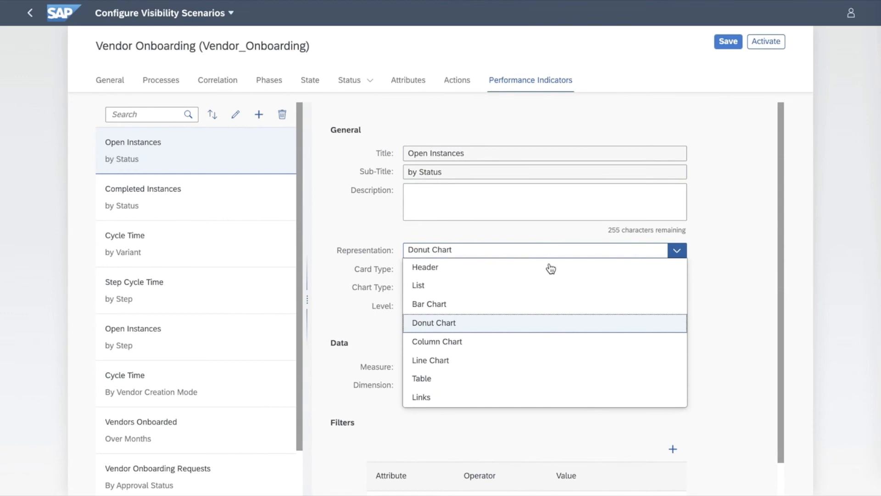
pyautogui.click(537, 342)
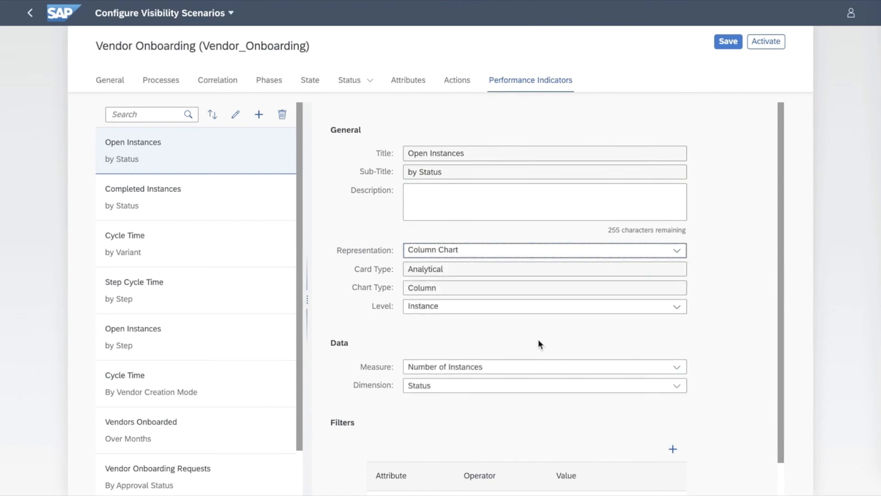
pyautogui.click(754, 41)
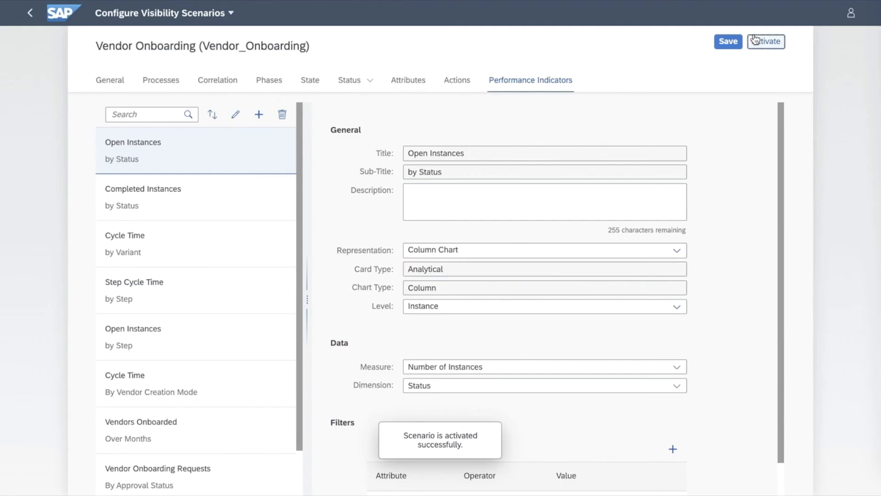
# Register a new vendor onboarding request for Hses SE with vendor creation mode Purchasing and account group IN06, including the requester and vendor contact details.
pyautogui.click(35, 19)
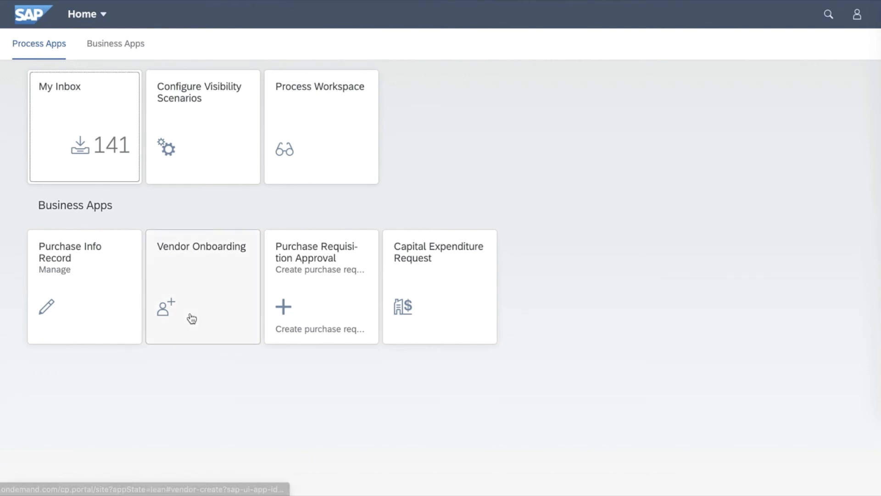
pyautogui.click(191, 316)
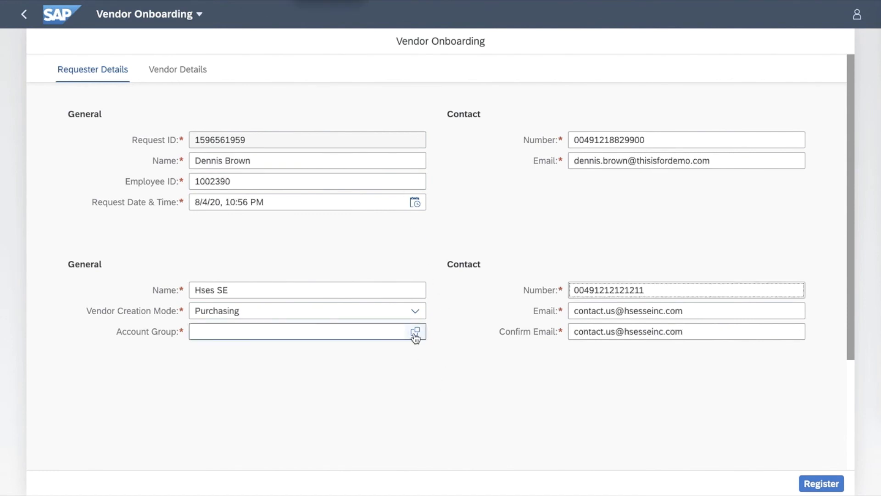
pyautogui.click(415, 332)
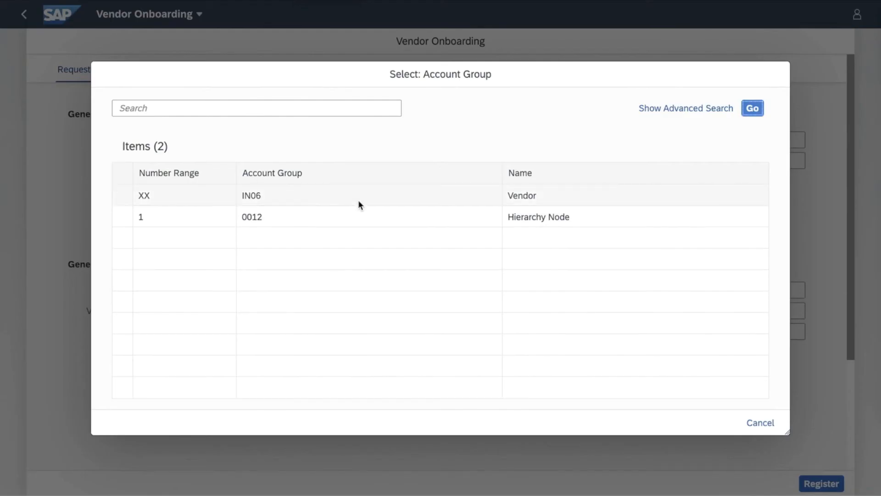
pyautogui.click(359, 205)
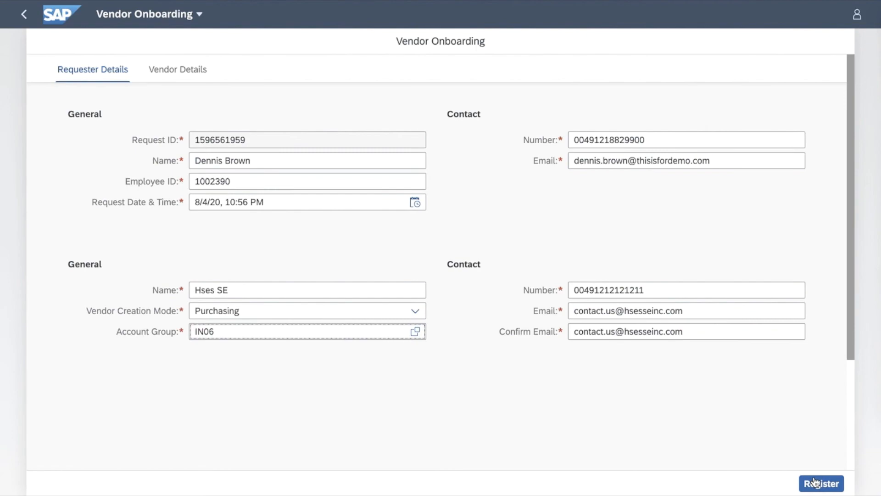
pyautogui.click(814, 482)
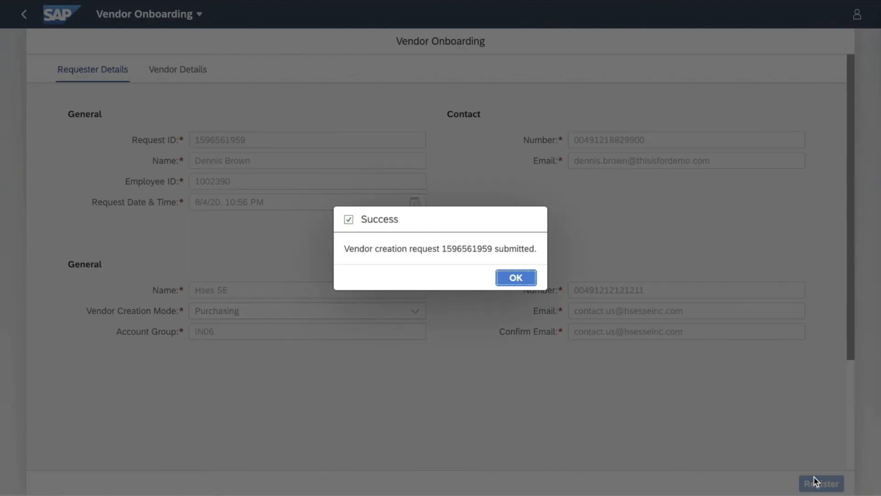
pyautogui.click(516, 278)
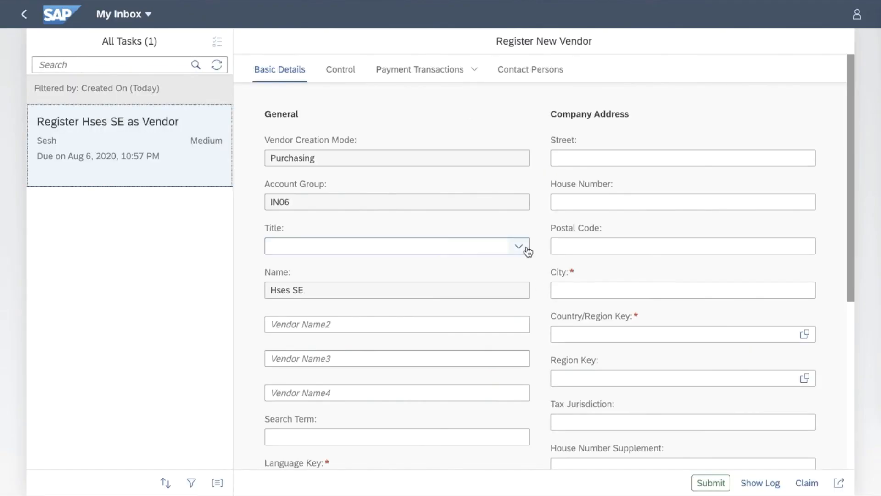
# Complete and submit the Register New Vendor task for Hses SE with title Company, language key E, tax jurisdiction DE123, and the company address.
pyautogui.click(519, 247)
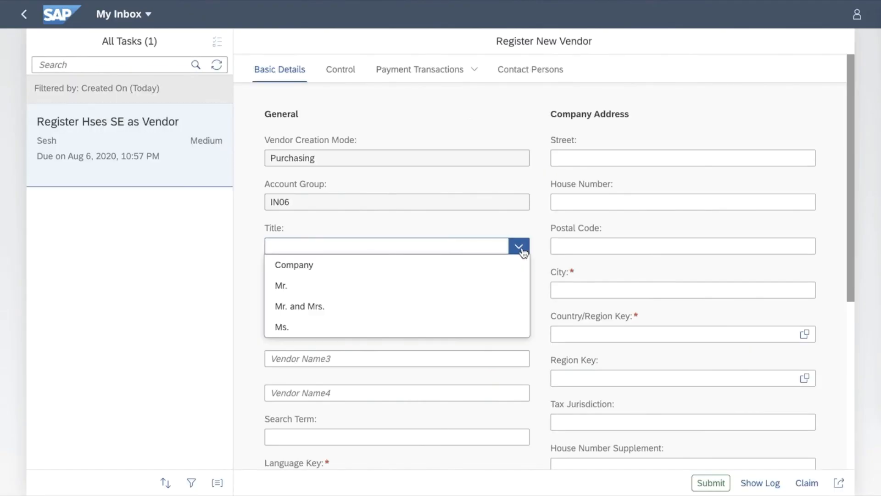
pyautogui.click(514, 270)
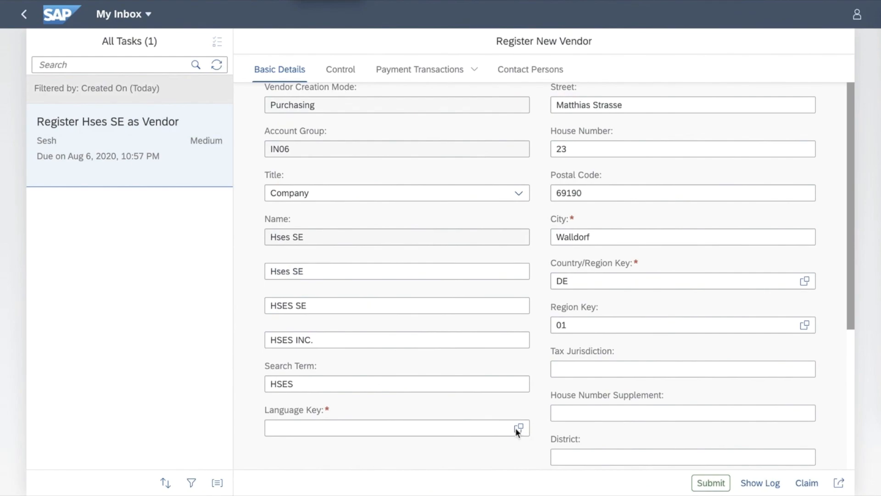
pyautogui.click(518, 427)
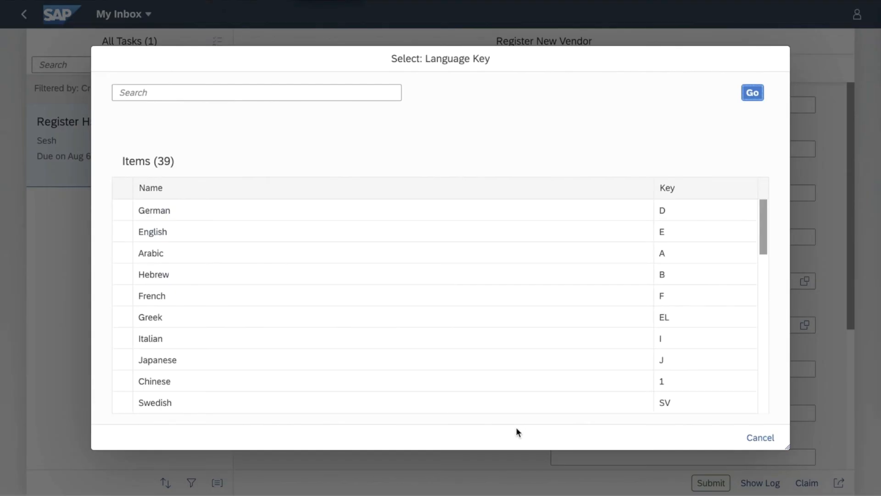
pyautogui.click(184, 222)
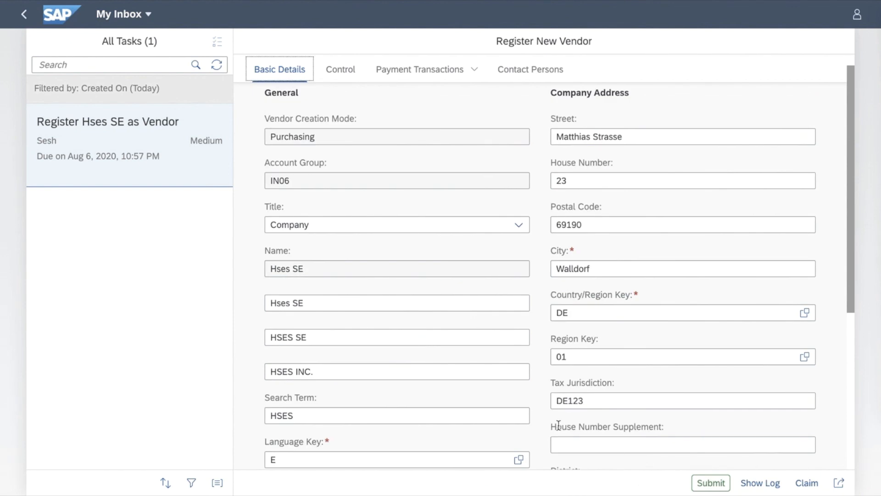
pyautogui.scroll(-4, 554, 427)
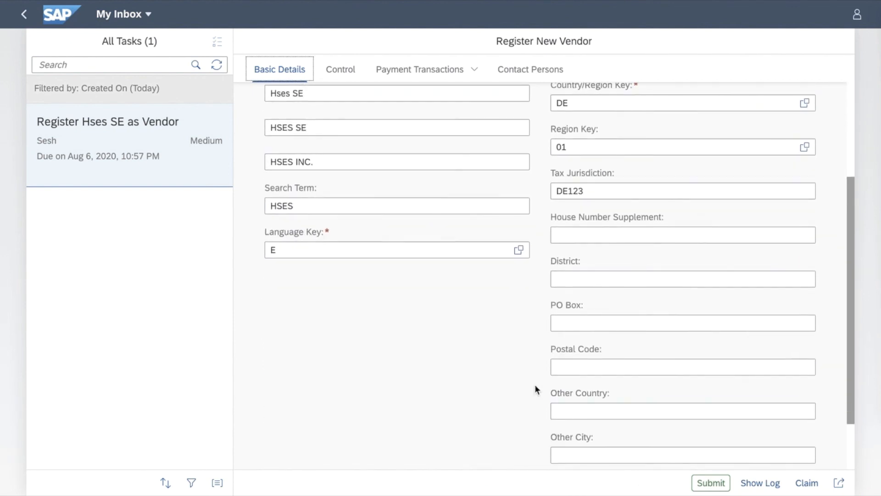
pyautogui.click(713, 482)
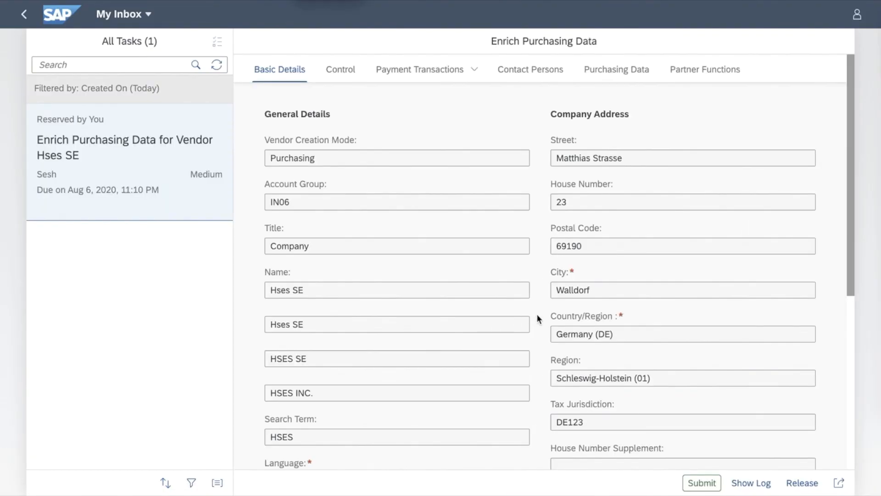
# Submit Hses SE's purchasing data with purchase organization 1000, order currency EUR, payment terms 0002, Incoterms AAA, purchasing group 001 and planned delivery of 12 days.
pyautogui.click(593, 73)
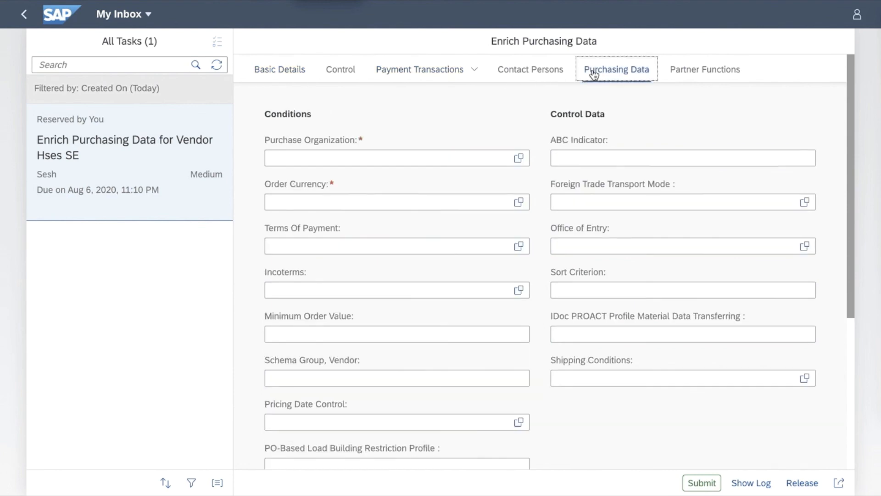
pyautogui.click(524, 158)
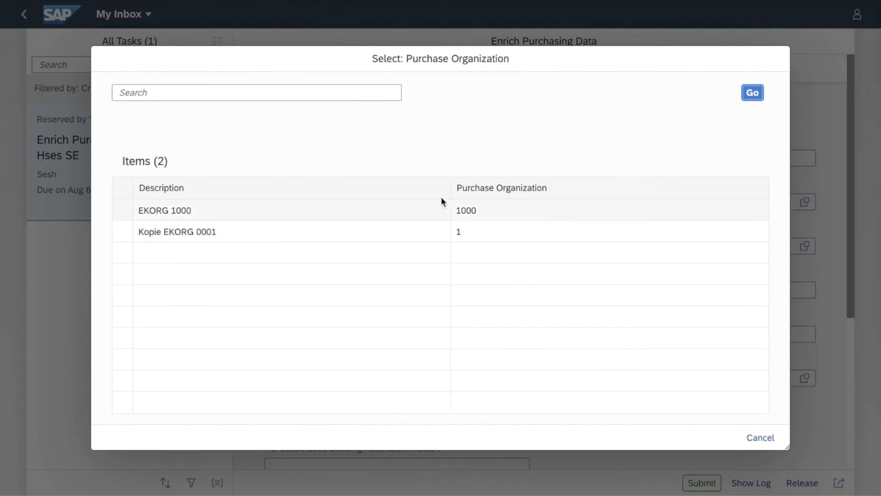
pyautogui.click(436, 209)
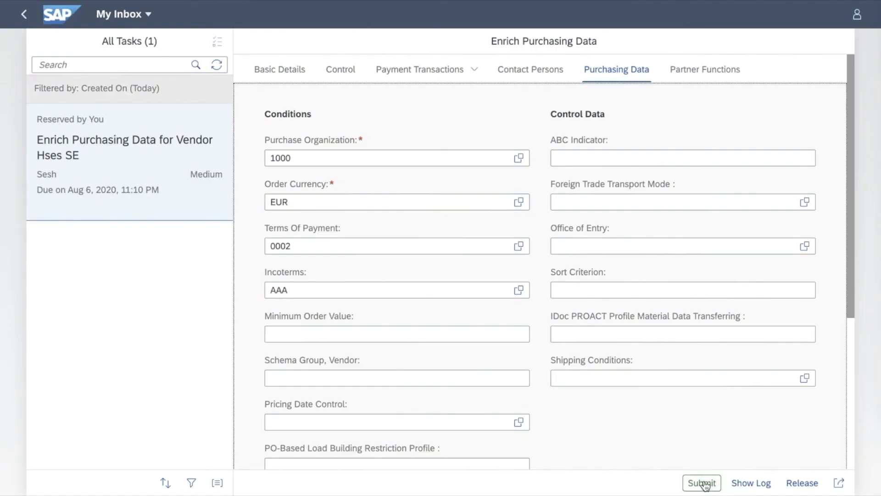
pyautogui.click(704, 484)
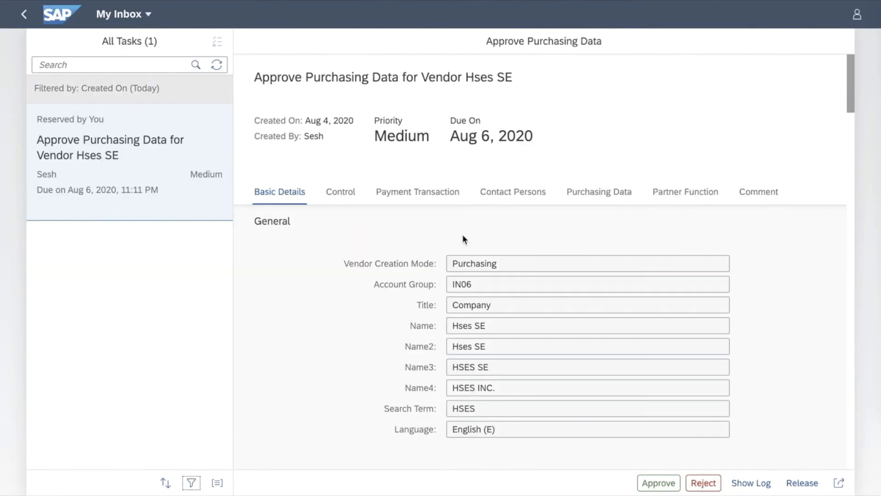
# Review the purchasing data for vendor Hses SE and approve it with the comment "Approved from purchasing department".
pyautogui.click(506, 321)
pyautogui.click(599, 191)
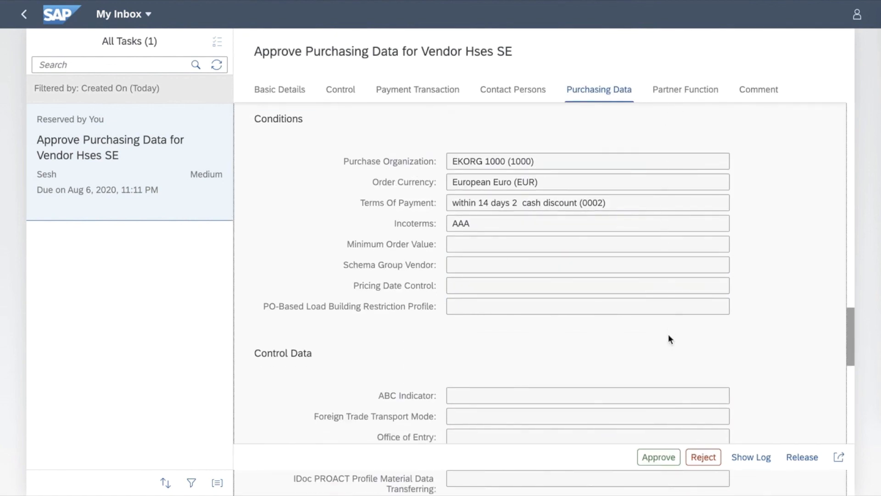
pyautogui.scroll(-4, 668, 337)
pyautogui.scroll(-6, 668, 335)
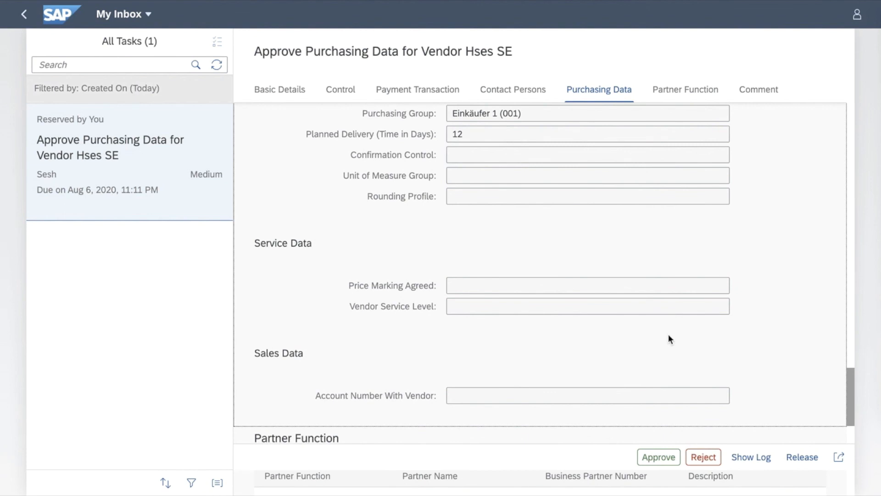
pyautogui.scroll(-7, 668, 335)
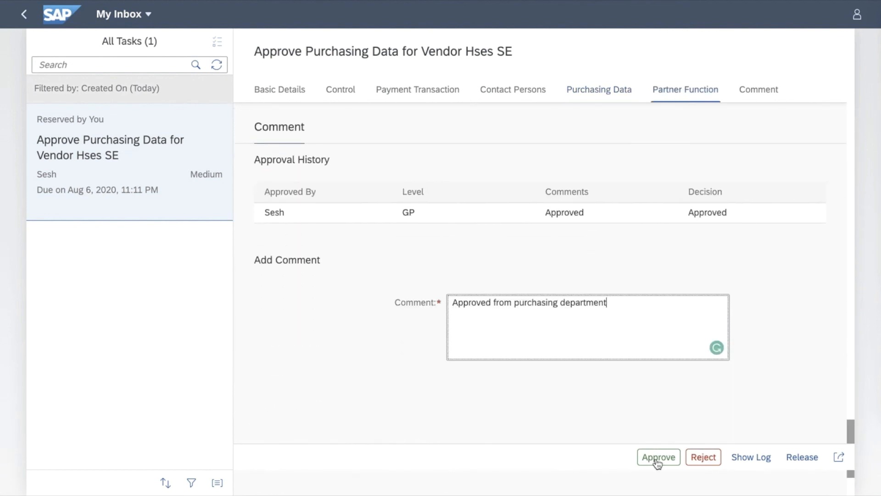
pyautogui.click(658, 457)
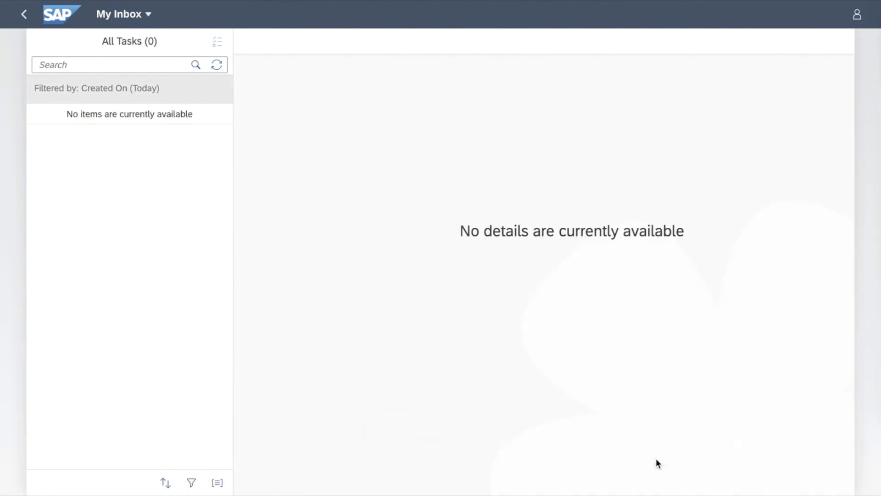